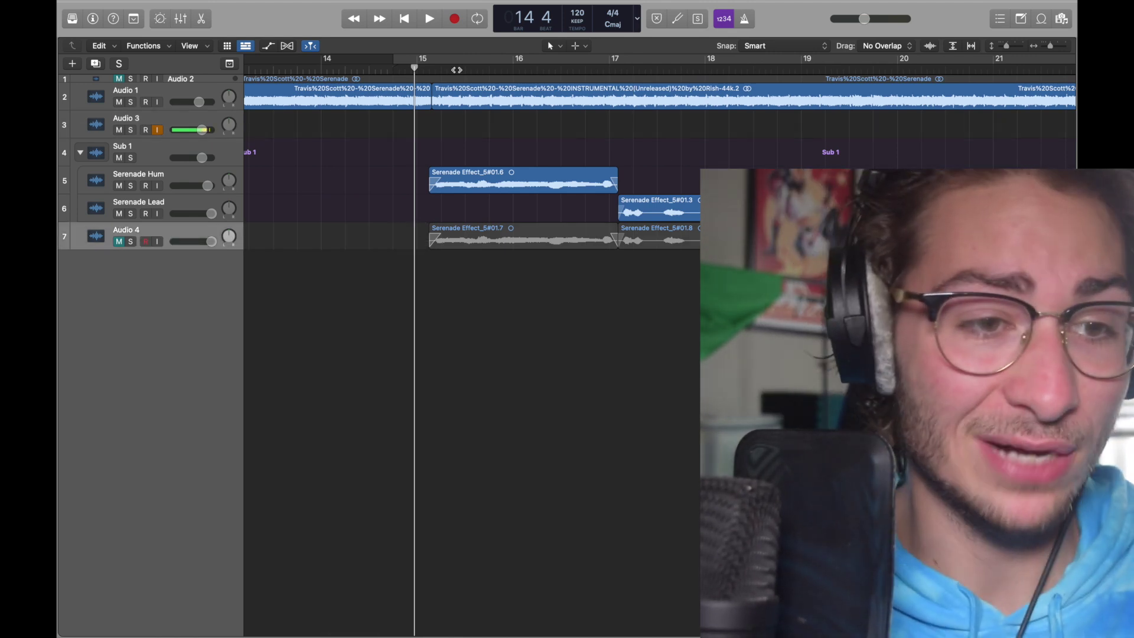
Step: Listen to the song from bar 15
left_click(432, 66)
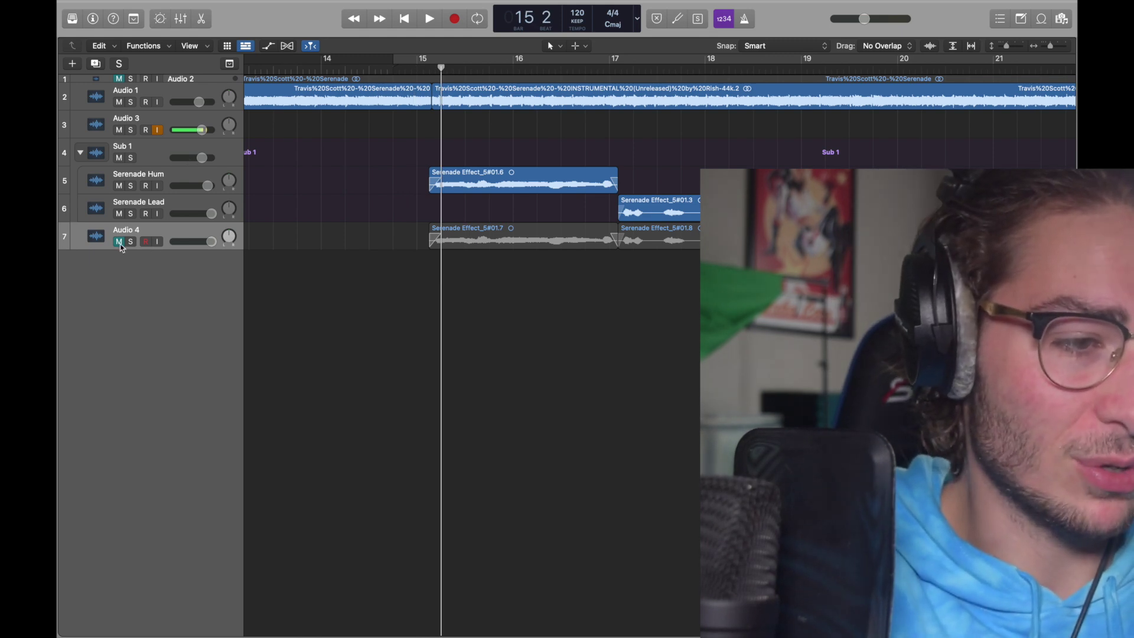
key("space")
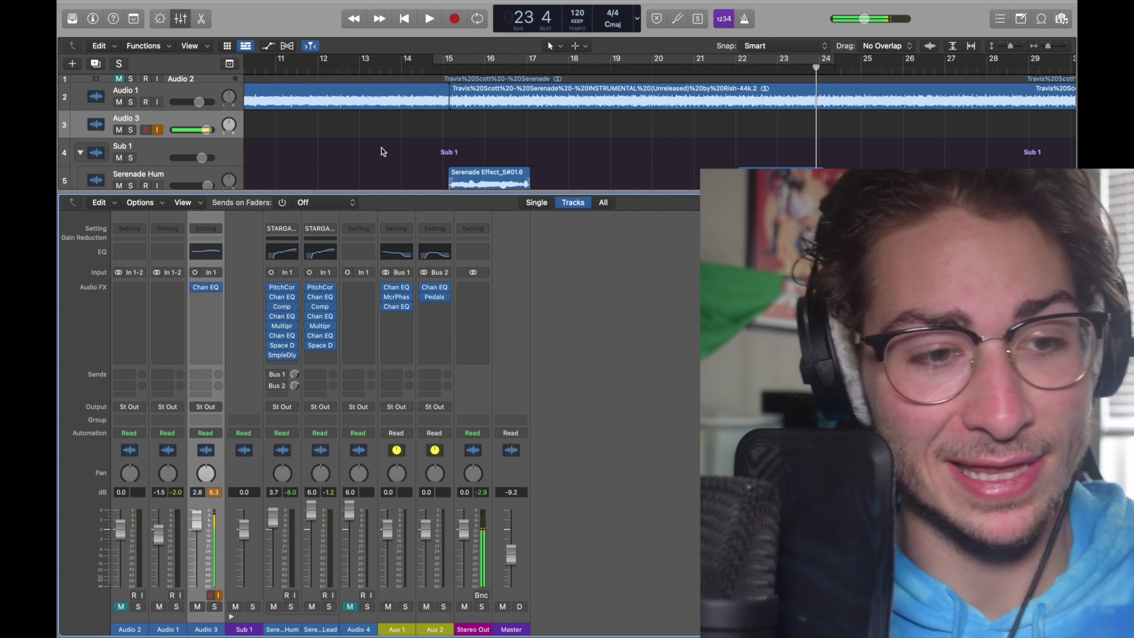
Step: Enlarge the track area above the mixer, select the Serenade Hum channel and play the song from the start of its bar 15 region
scroll(394, 131, "down", 2)
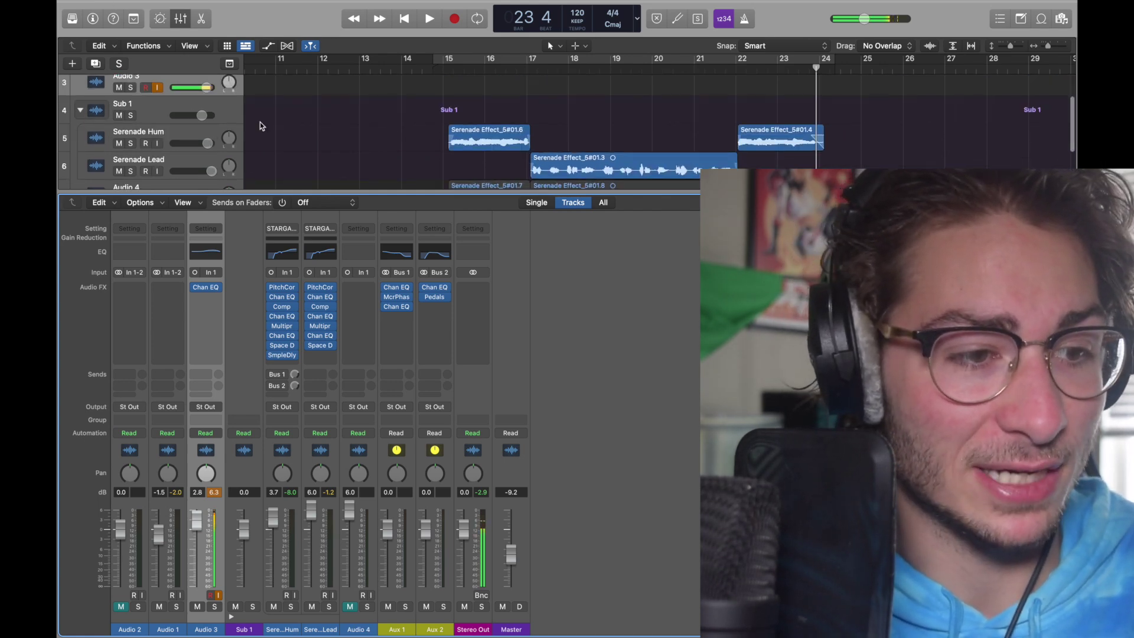
left_click_drag(363, 193, 363, 325)
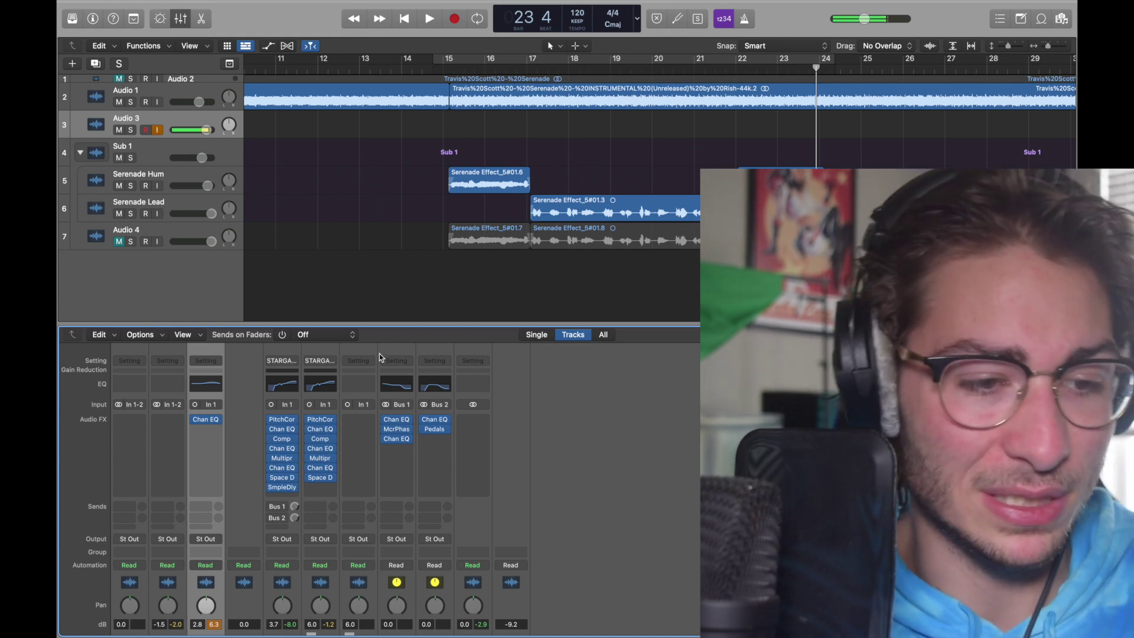
left_click(291, 353)
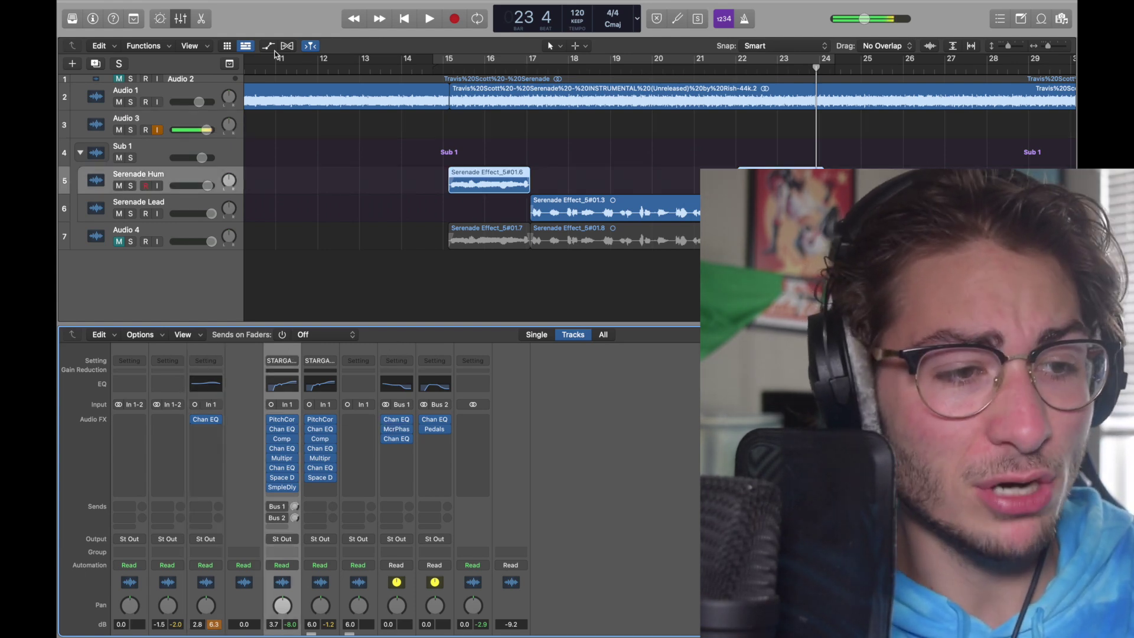
double_click(451, 70)
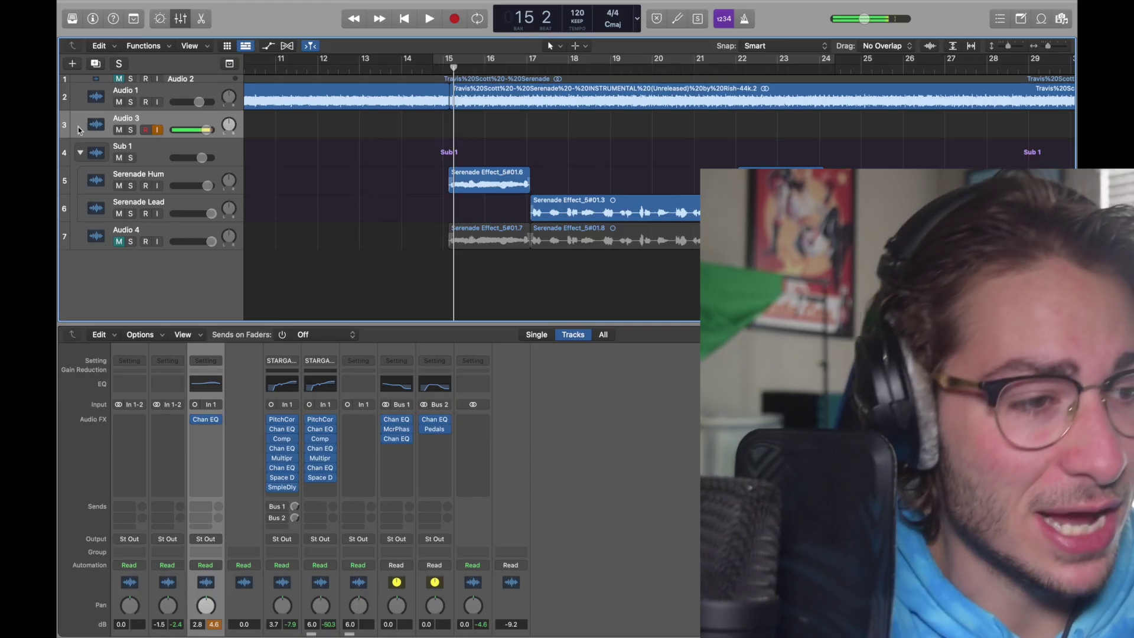
Step: Rename the Audio 3 track to New Effect and move it directly below Serenade Hum inside Sub 1
double_click(142, 119)
type("New Effect")
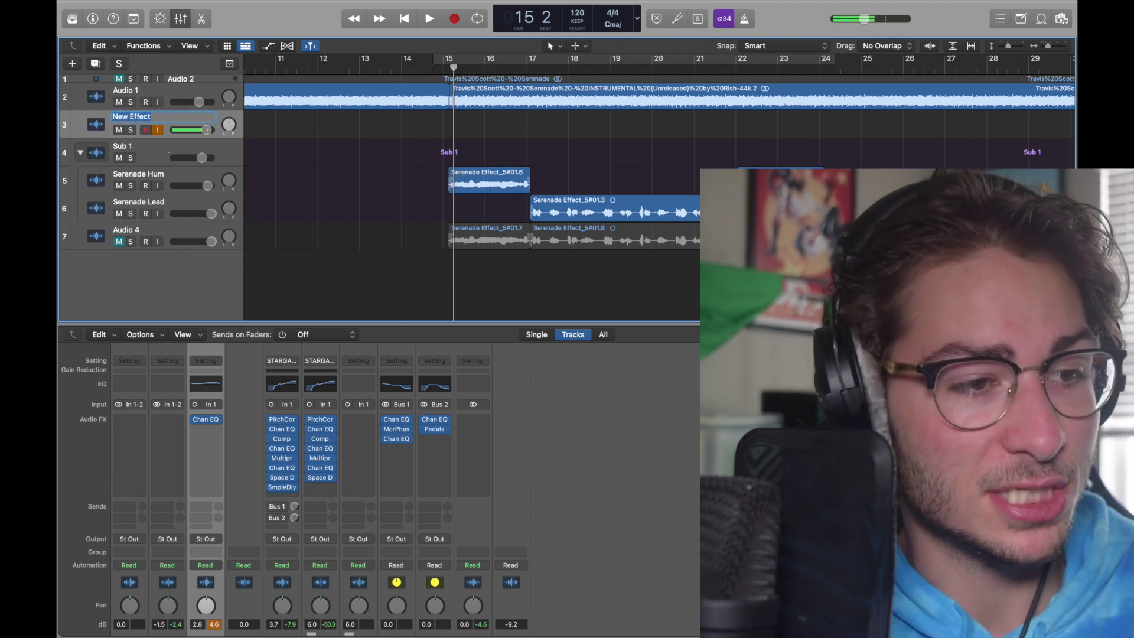
left_click_drag(165, 126, 171, 186)
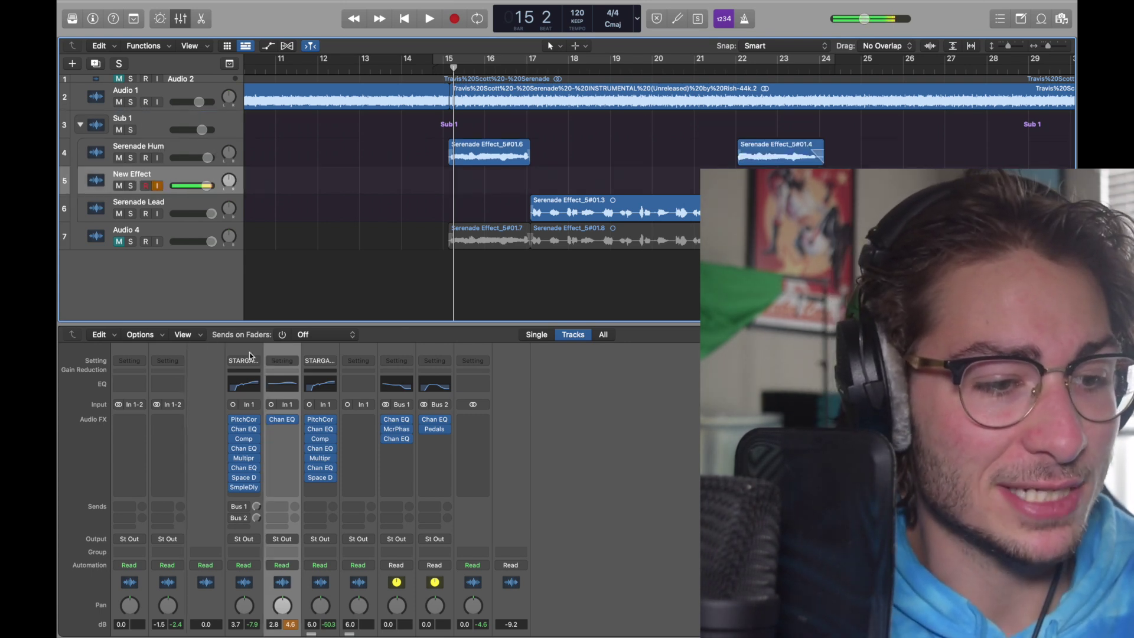
Step: Save the Serenade Hum track's channel strip setting under the name Serenade
left_click(248, 363)
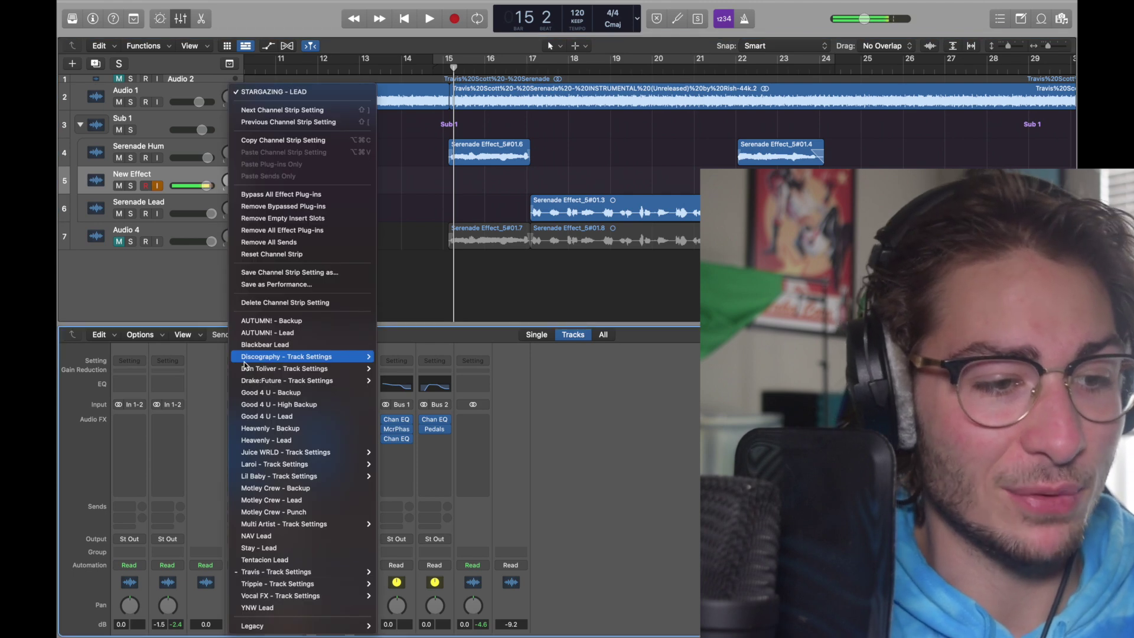
left_click(221, 361)
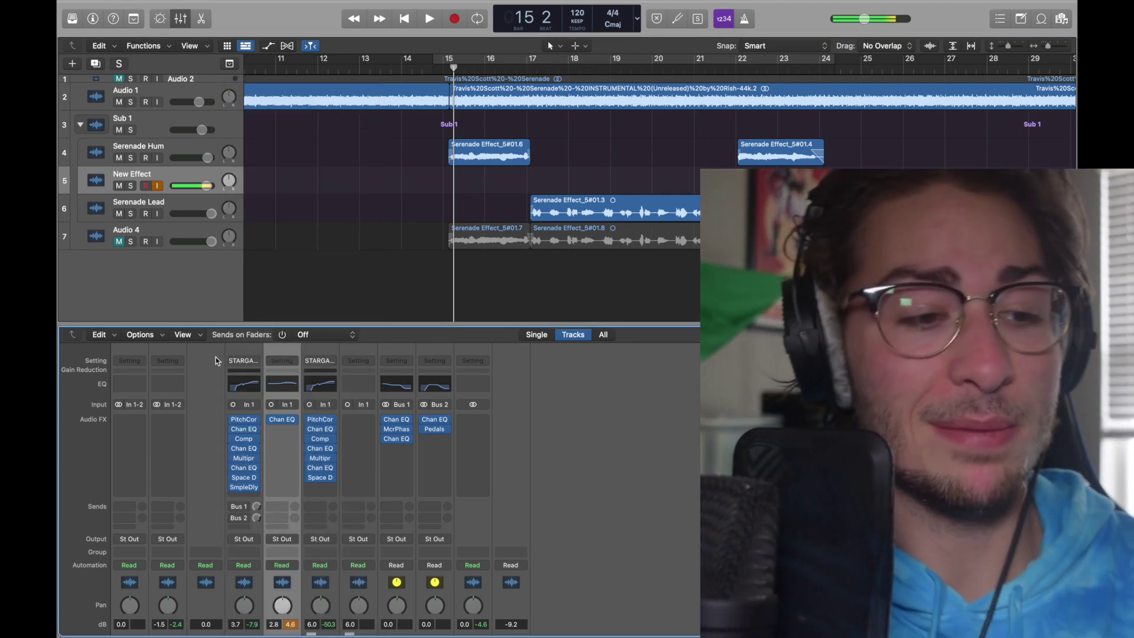
left_click(245, 361)
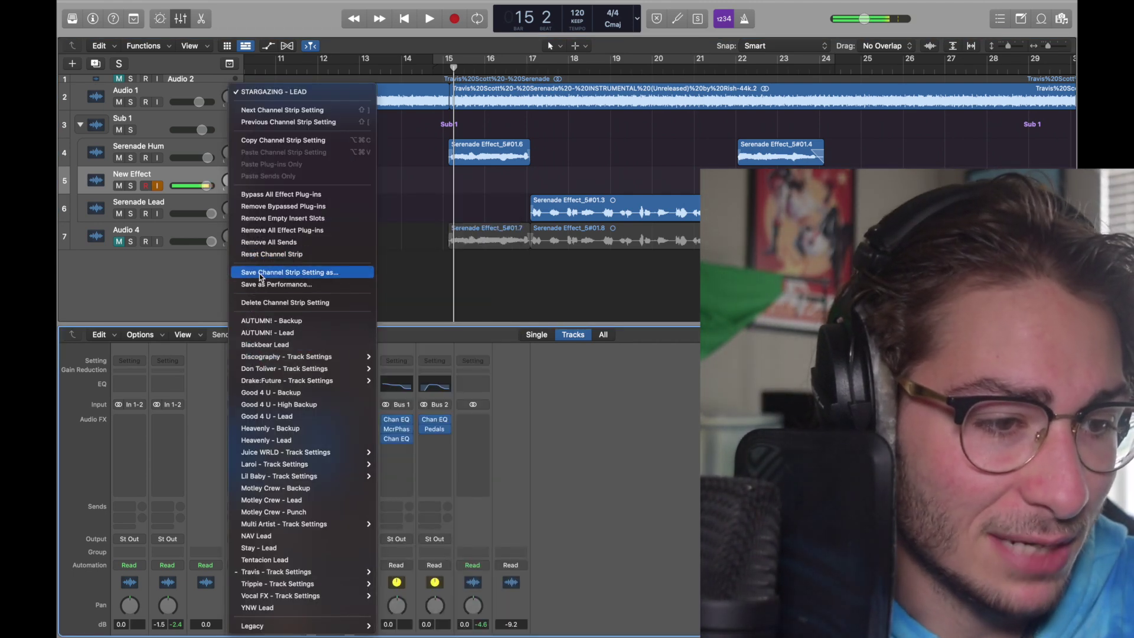
left_click(262, 277)
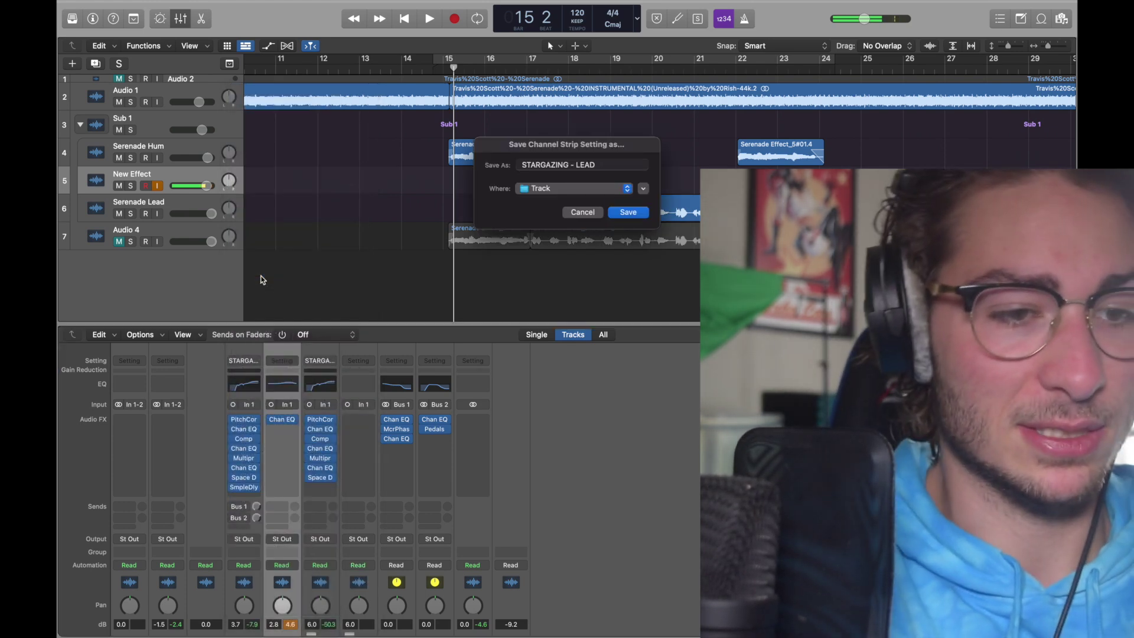
double_click(540, 165)
type("Serenade")
key("Return")
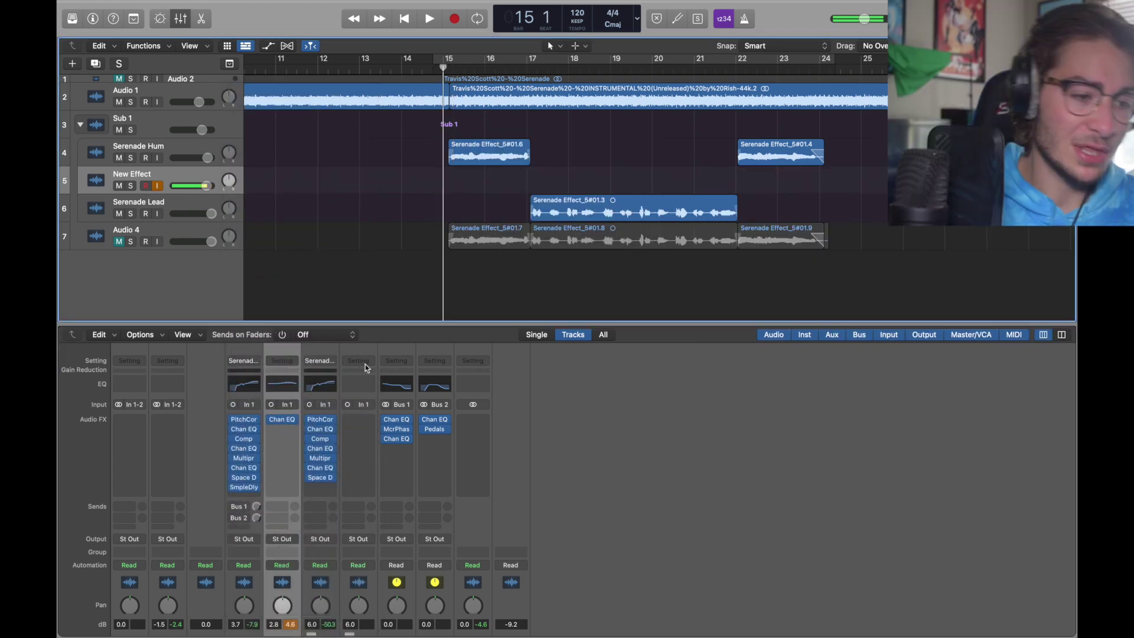
Step: Replace the Channel EQ on the New Effect track with a mono Pitch Correction and review its root, scale and response settings
left_click(282, 420)
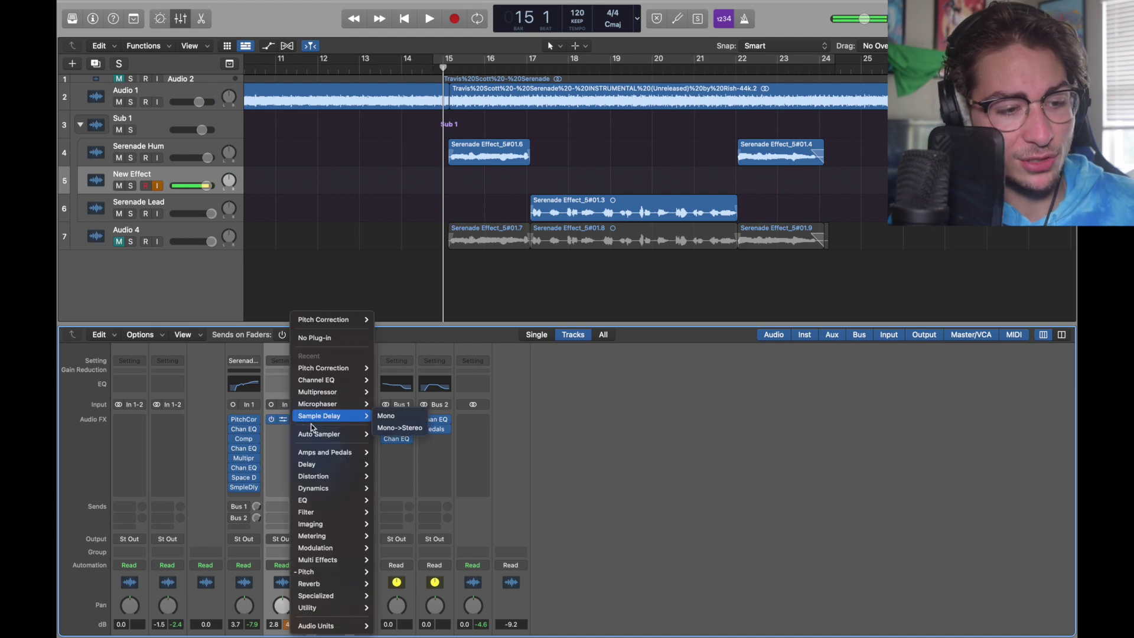
left_click(313, 319)
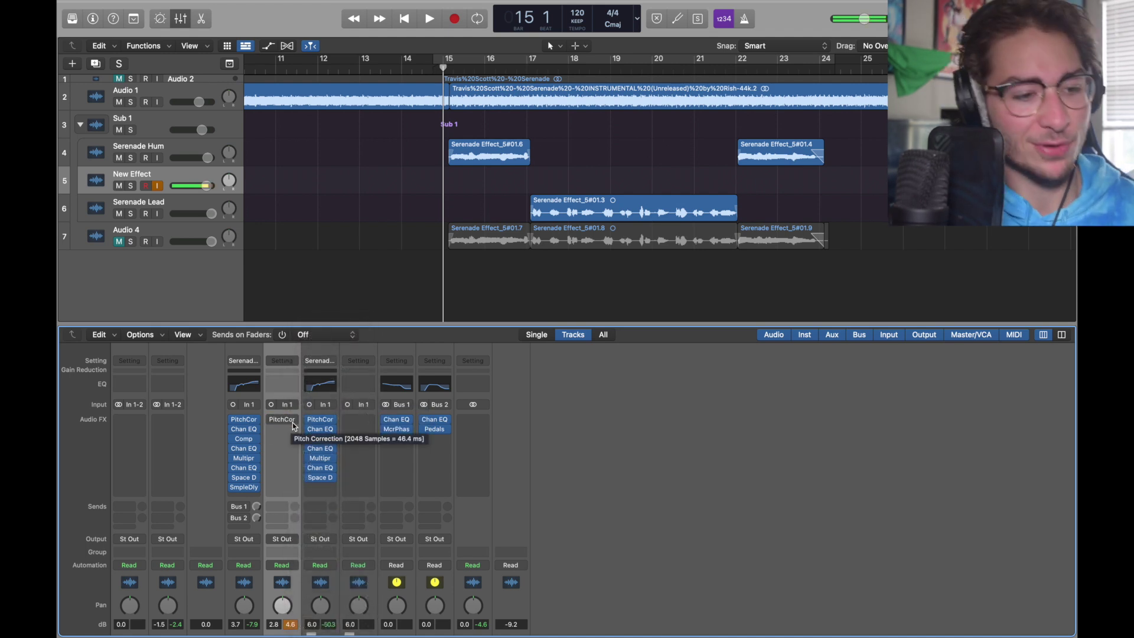
left_click(287, 425)
mouse_move(331, 571)
mouse_move(396, 573)
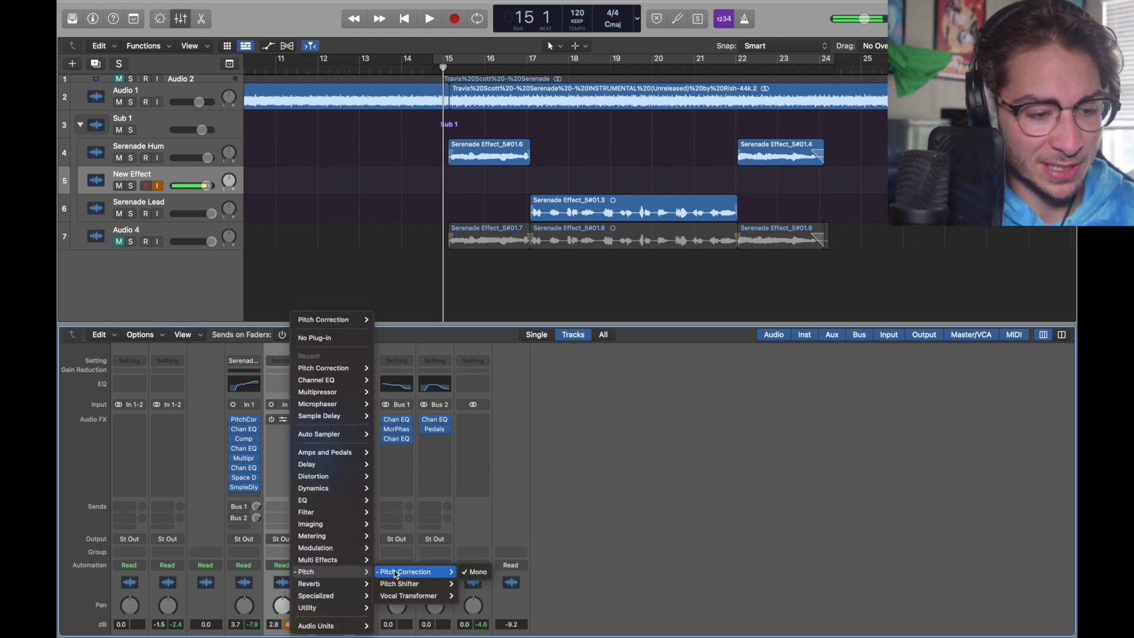
left_click(476, 572)
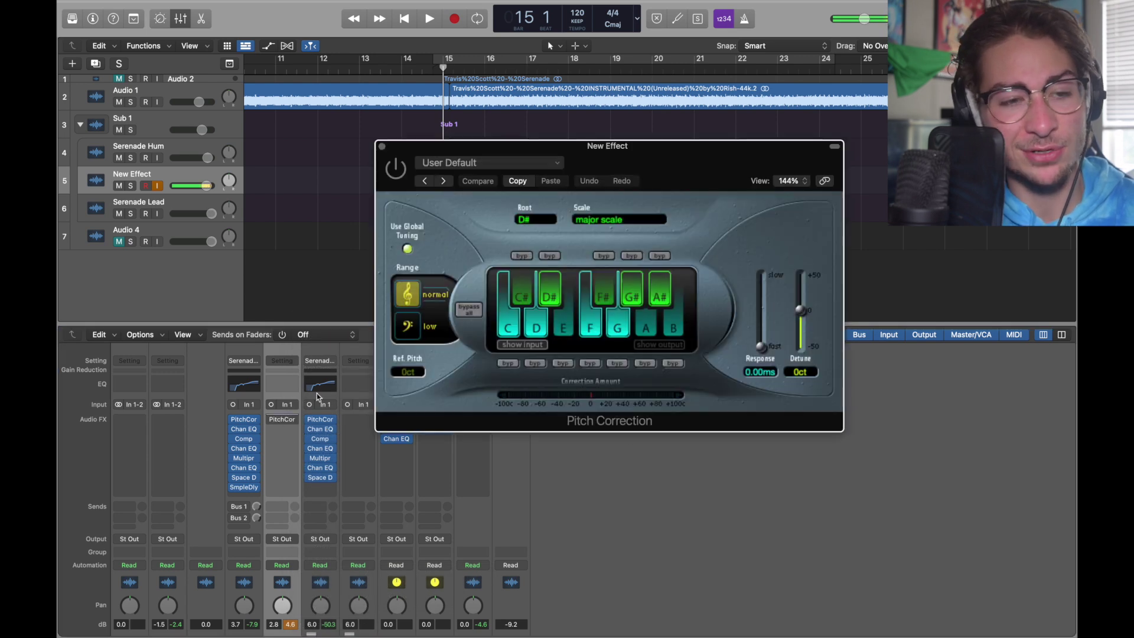
left_click_drag(663, 145, 613, 89)
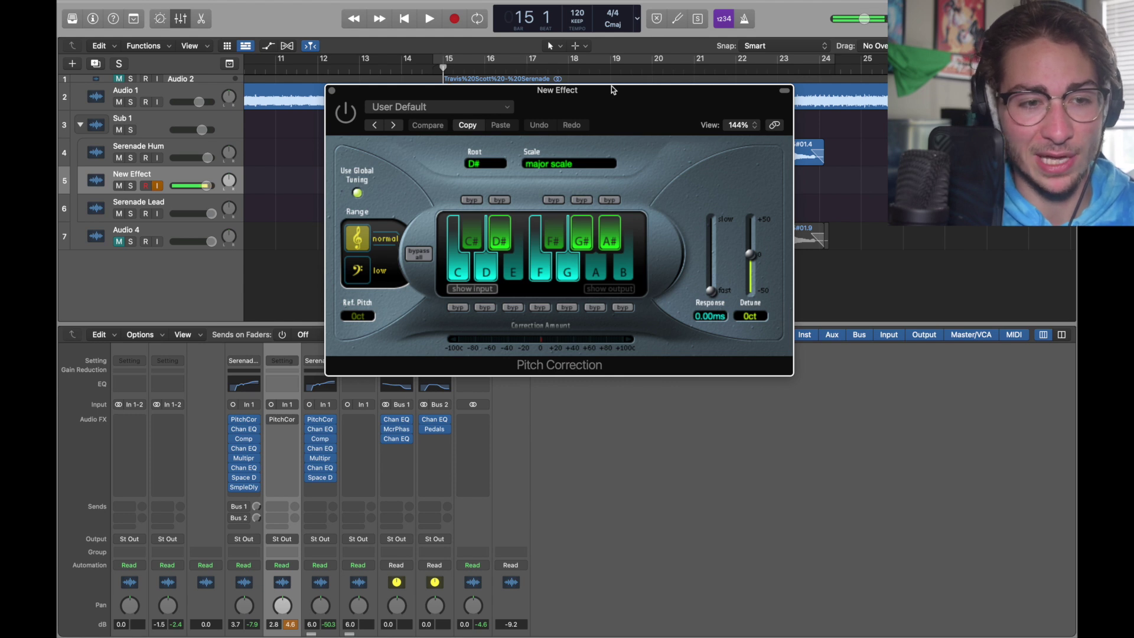
left_click_drag(611, 86, 597, 124)
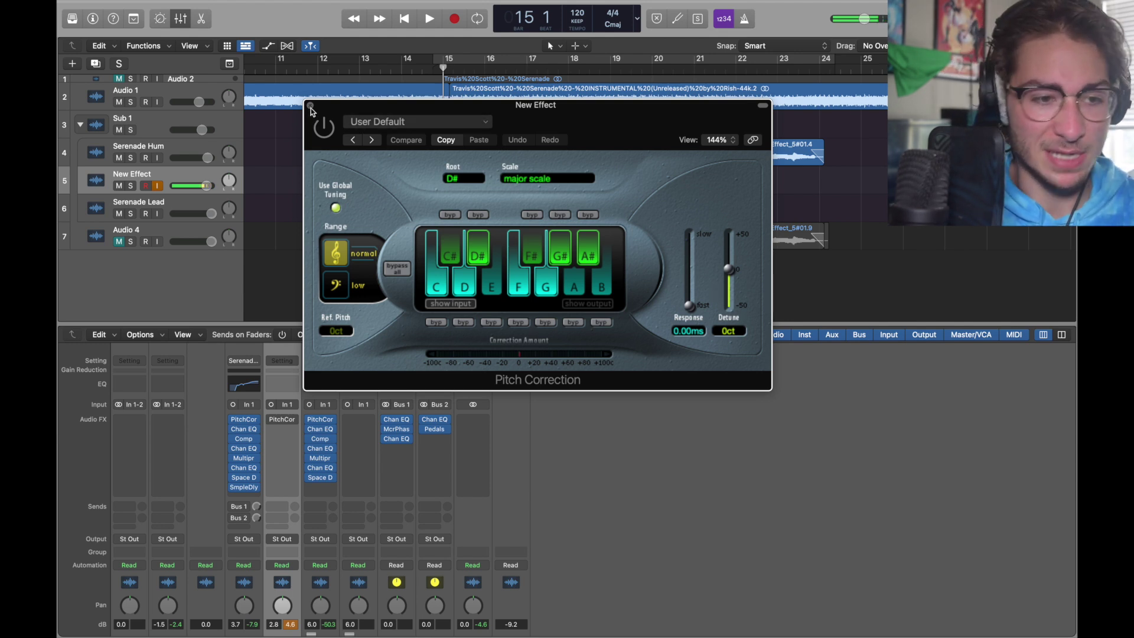
left_click(542, 187)
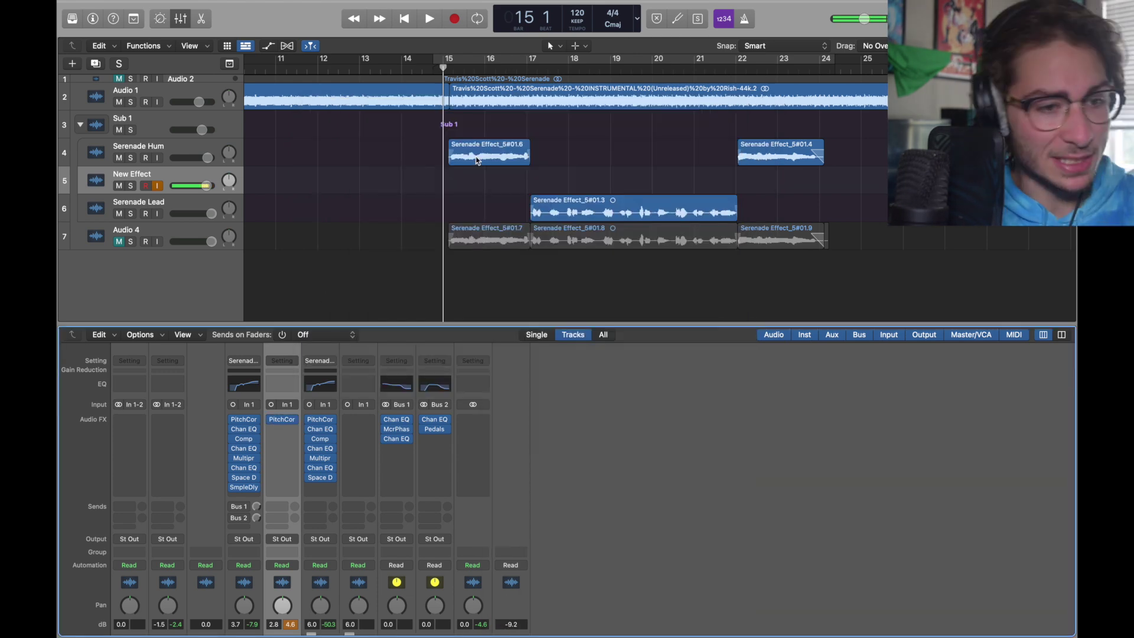
Step: Move the bar 15 region from Serenade Hum down to New Effect, turn on cycle mode and play the section back
left_click_drag(478, 160, 478, 188)
key("c")
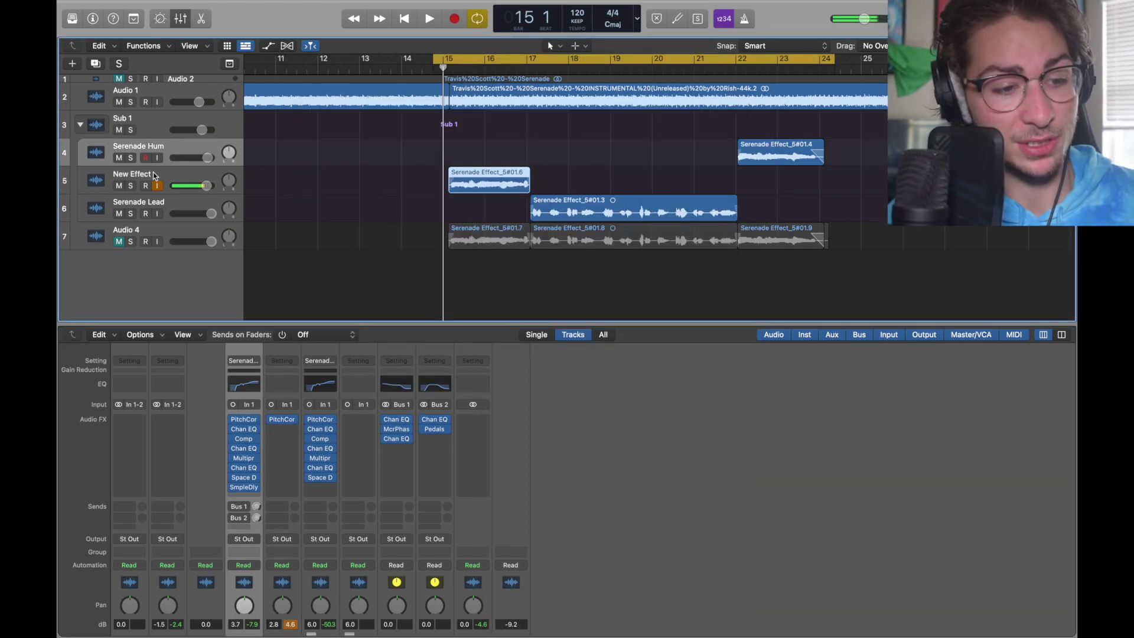
left_click(153, 176)
key("space")
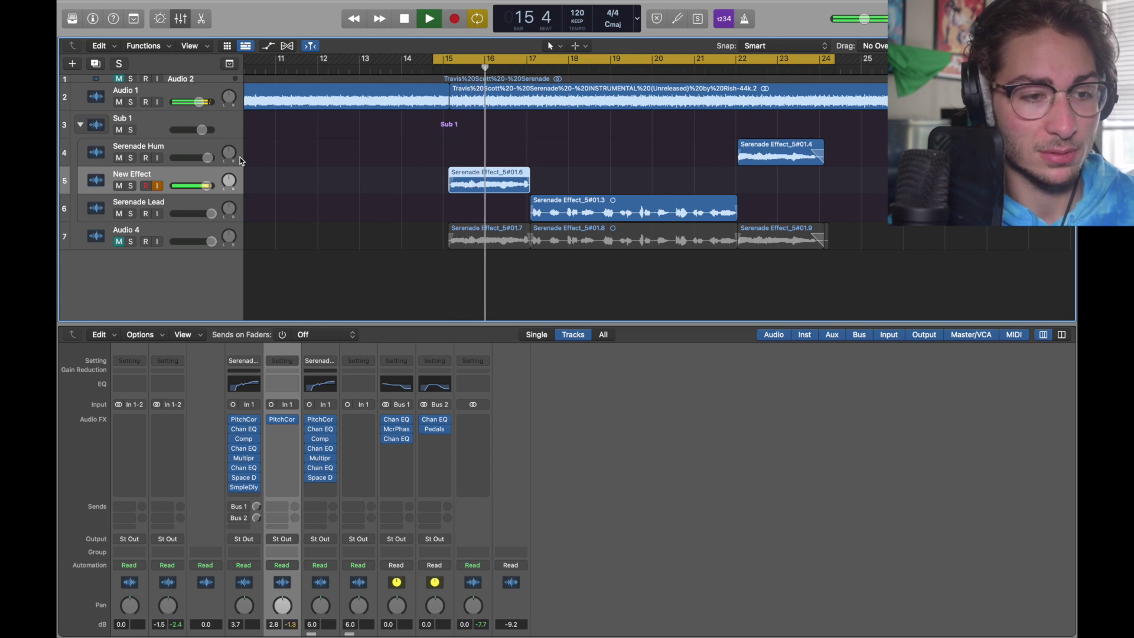
key("space")
Step: Copy Serenade Hum's first Channel EQ into New Effect's second effect slot and open it as a mono Channel EQ
left_click_drag(244, 429, 286, 432)
left_click(295, 429)
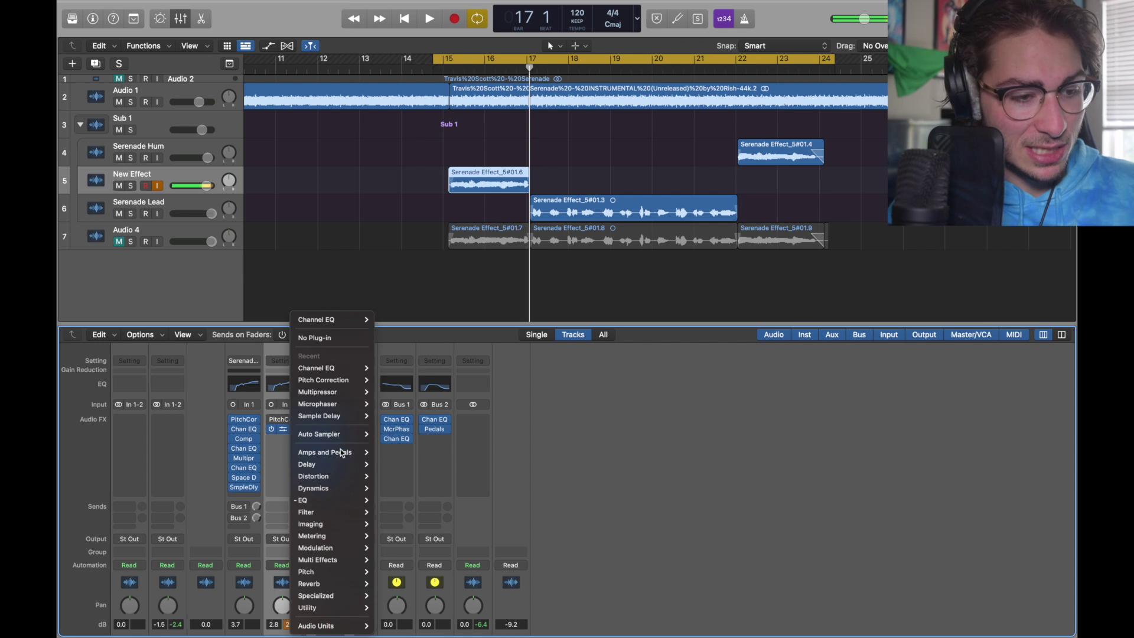
mouse_move(333, 500)
mouse_move(420, 500)
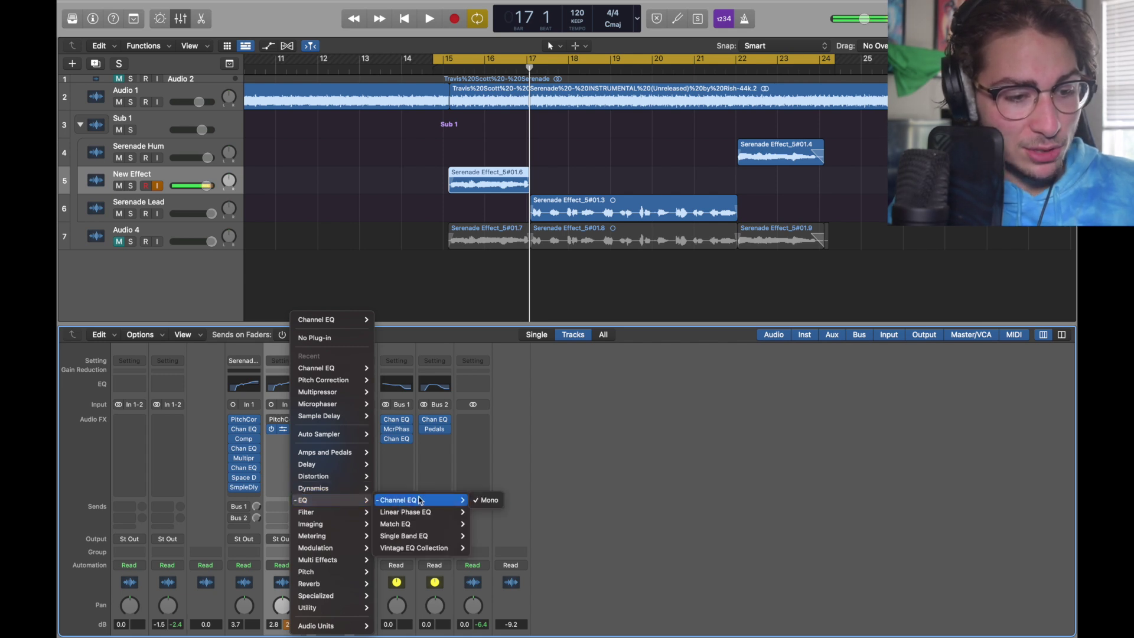
left_click(489, 500)
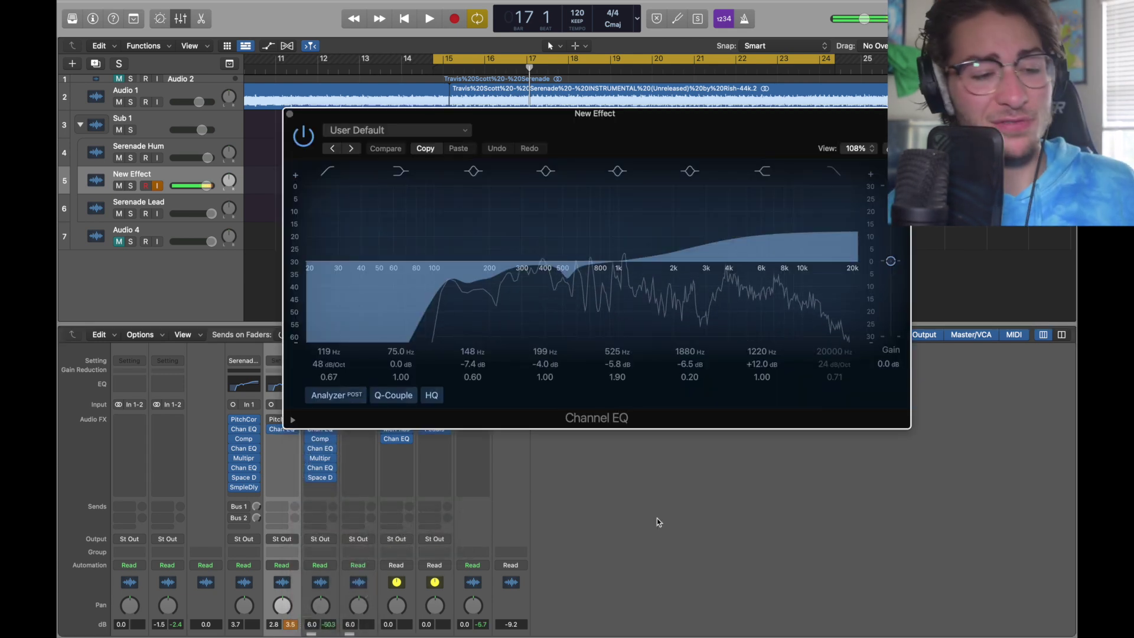
Step: Set the low-cut frequency of New Effect's Channel EQ to 121 Hz and turn off its 75 Hz shelf band
left_click_drag(539, 137, 421, 142)
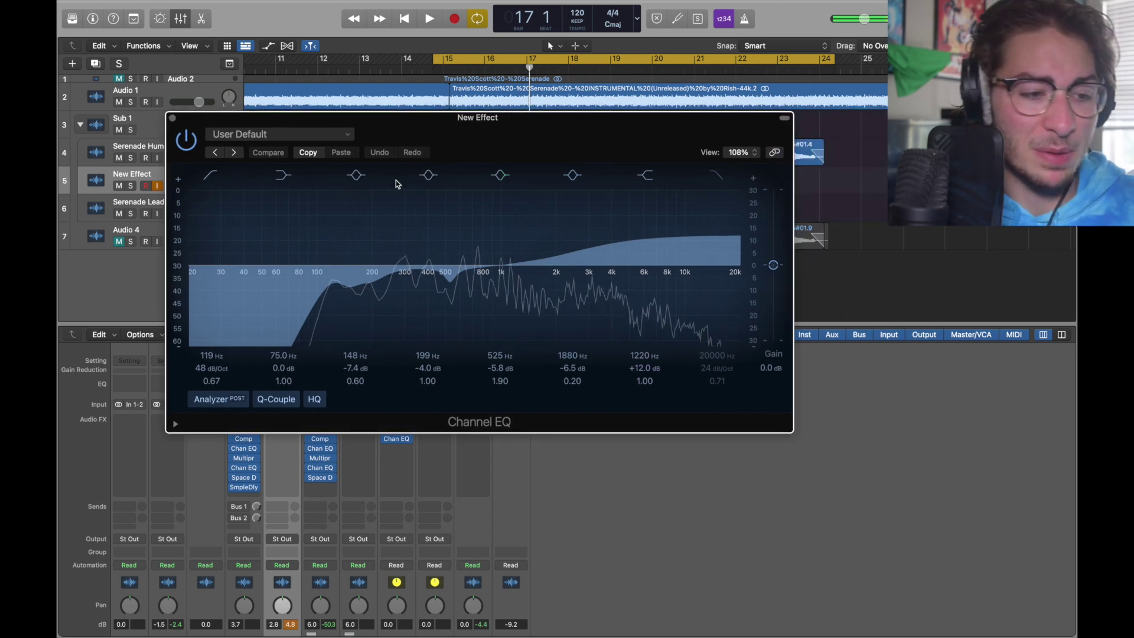
left_click_drag(214, 364, 212, 361)
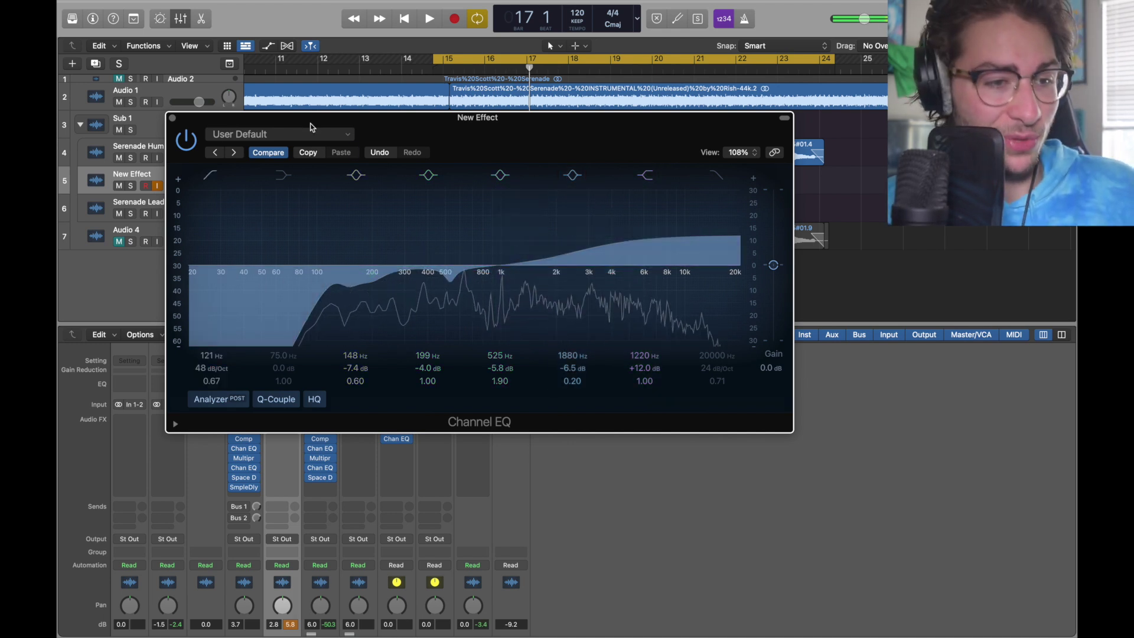
left_click(172, 117)
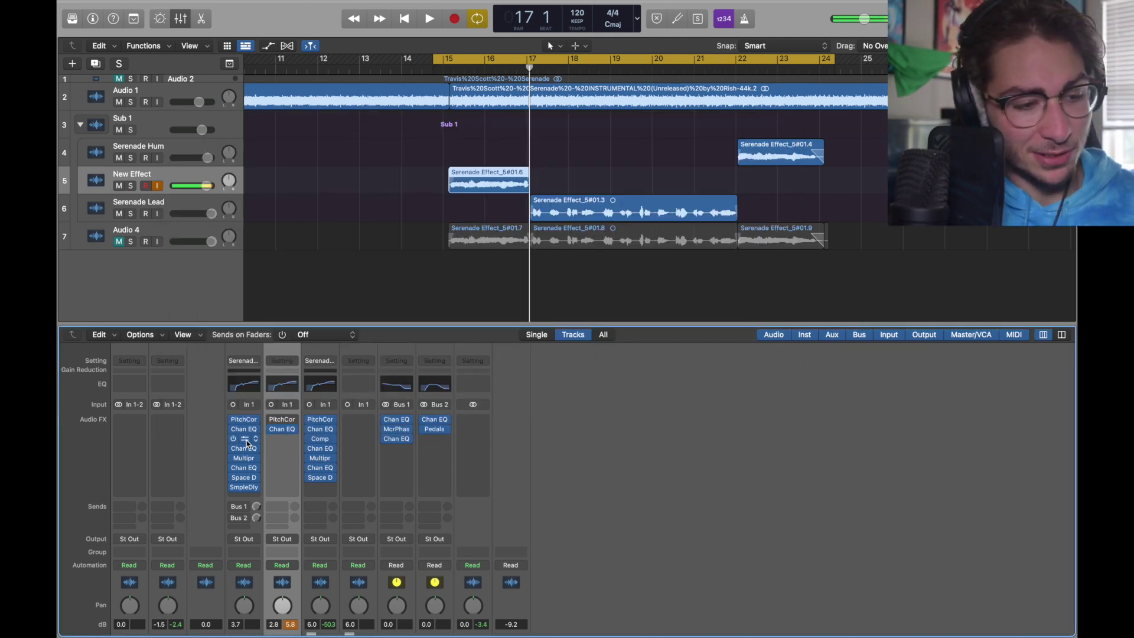
Step: Add a Compressor below the Channel EQ on New Effect and review its ratio, make-up, attack and other settings
left_click(282, 439)
left_click(472, 501)
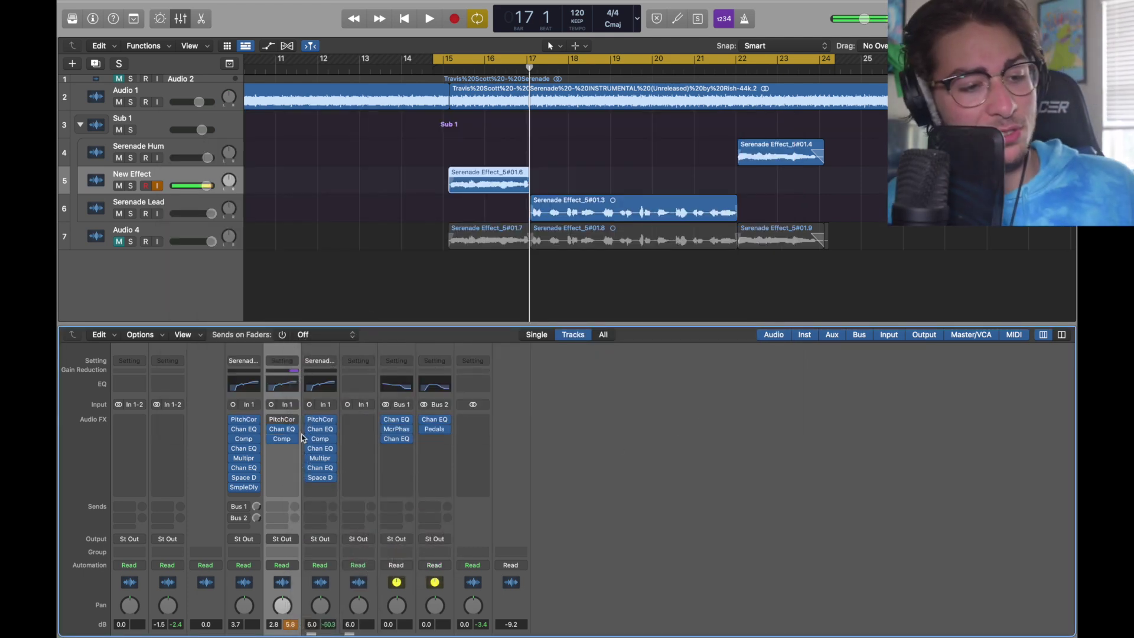
left_click(281, 439)
left_click_drag(477, 112, 427, 108)
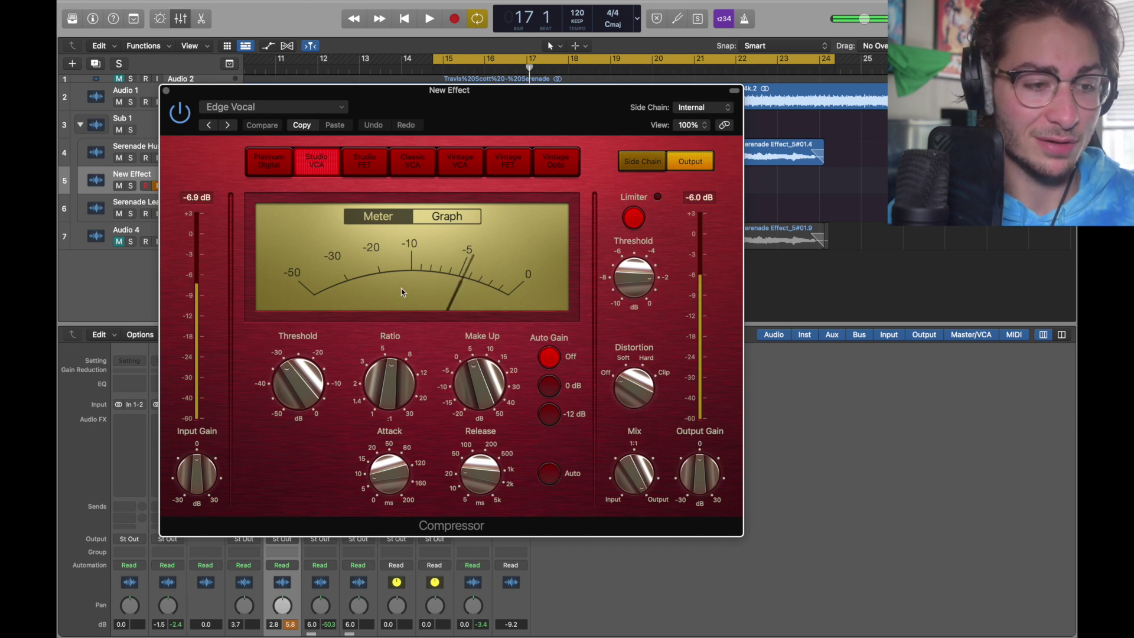
mouse_move(485, 401)
mouse_move(372, 483)
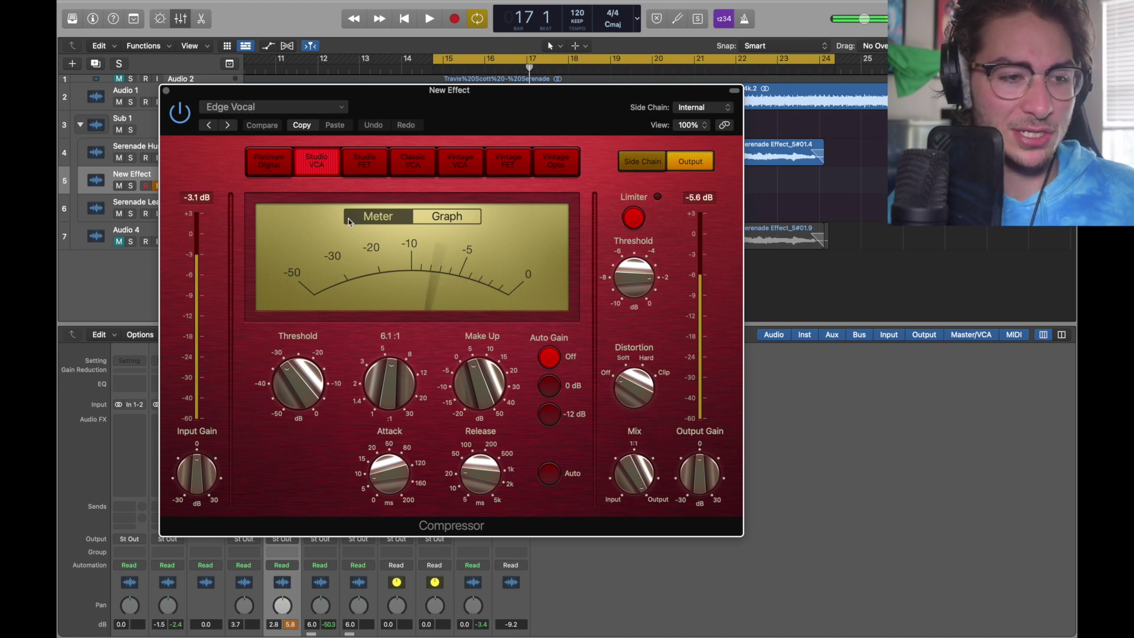
key("super+w")
Step: Copy Serenade Hum's second Channel EQ to the slot below New Effect's Compressor and set its overall gain to -2.0 dB
left_click_drag(244, 452, 286, 452)
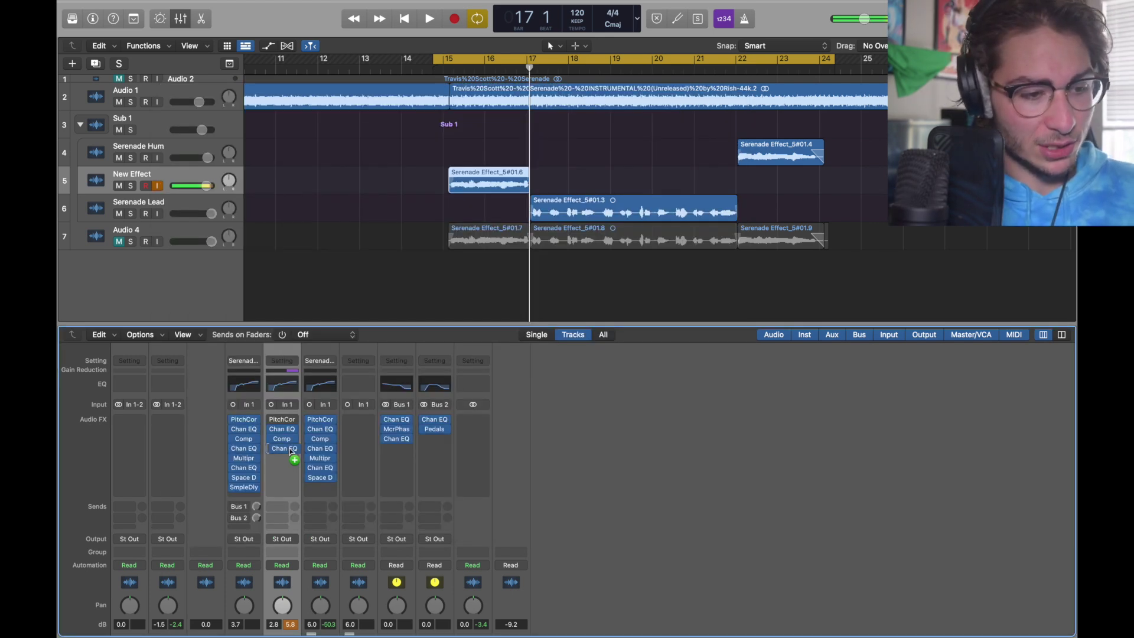
left_click(287, 452)
left_click(397, 502)
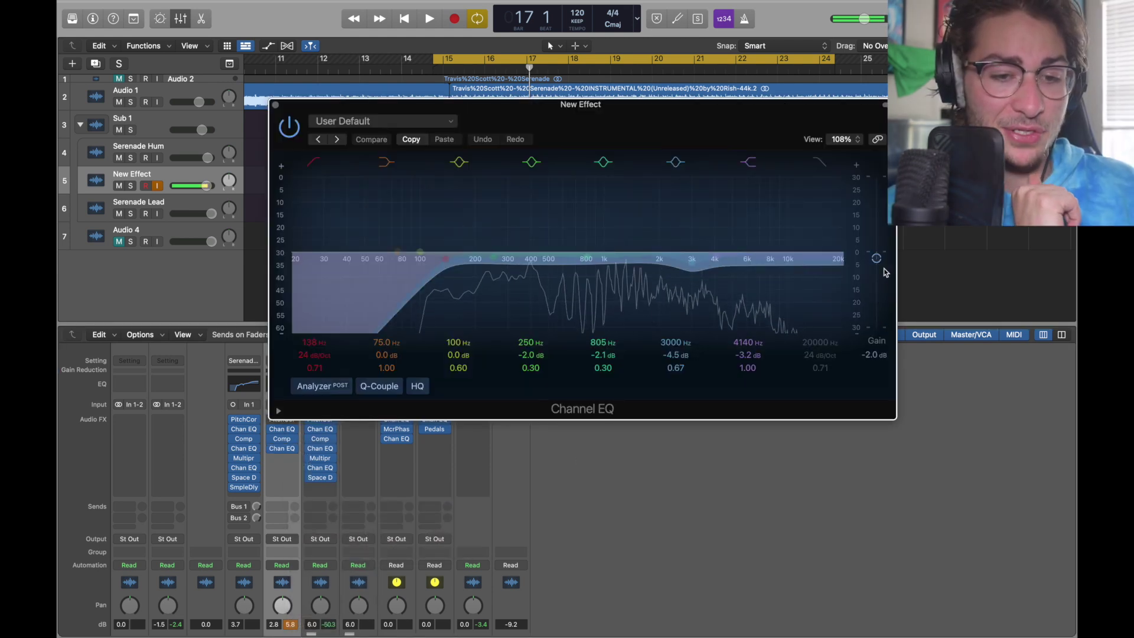
left_click_drag(879, 262, 879, 255)
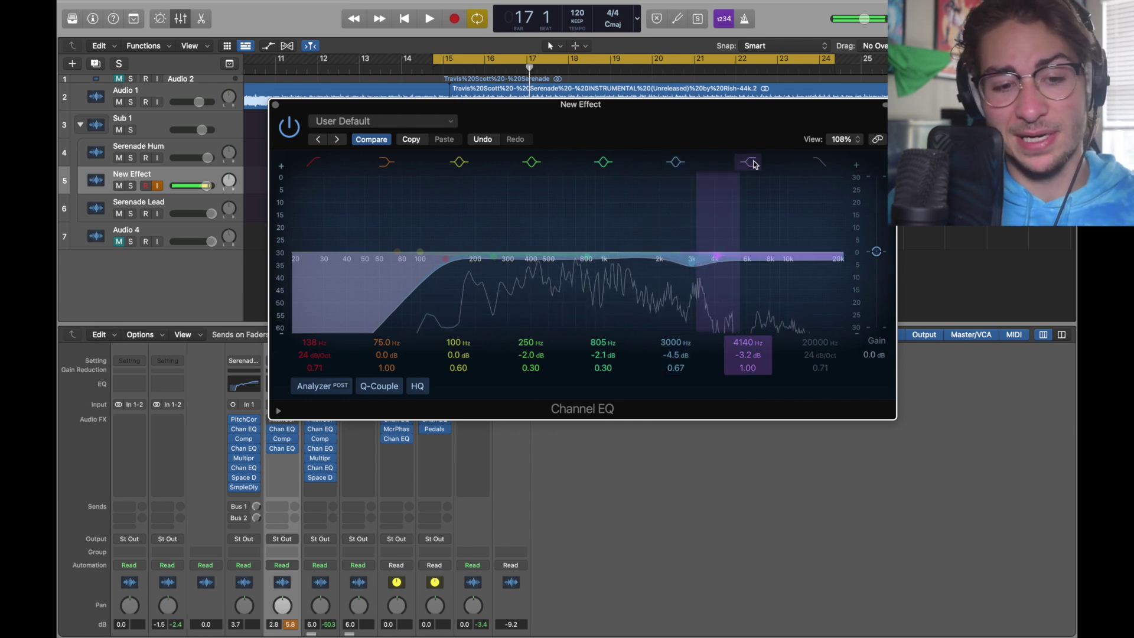
left_click_drag(877, 252, 877, 266)
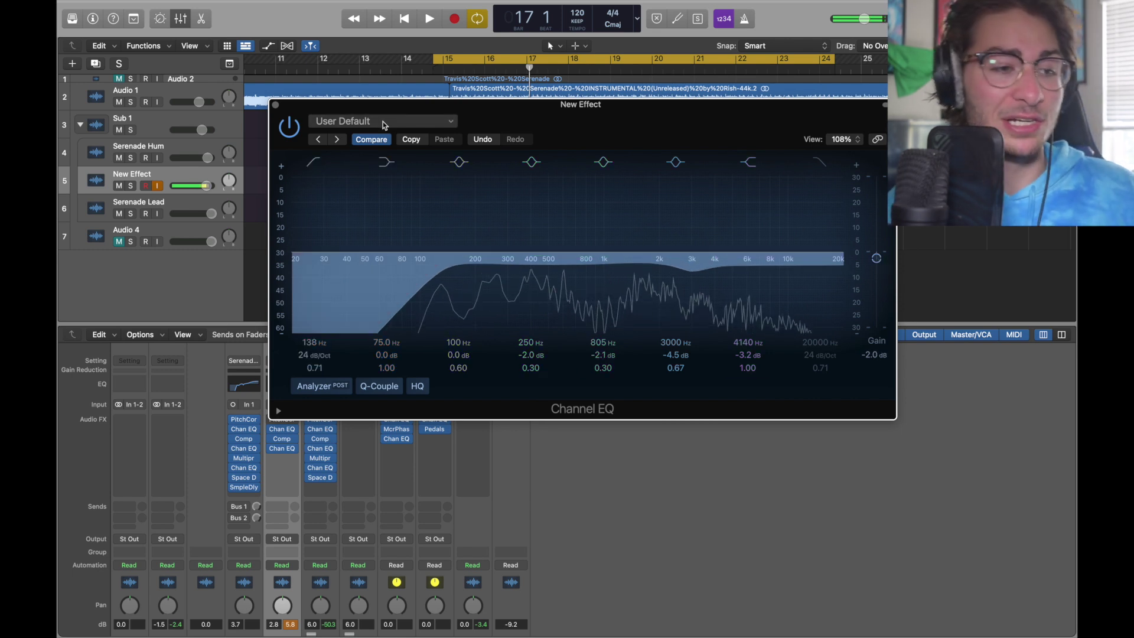
Step: Copy Serenade Hum's Multipressor to the slot below New Effect's second Channel EQ and open it on that channel
left_click(275, 106)
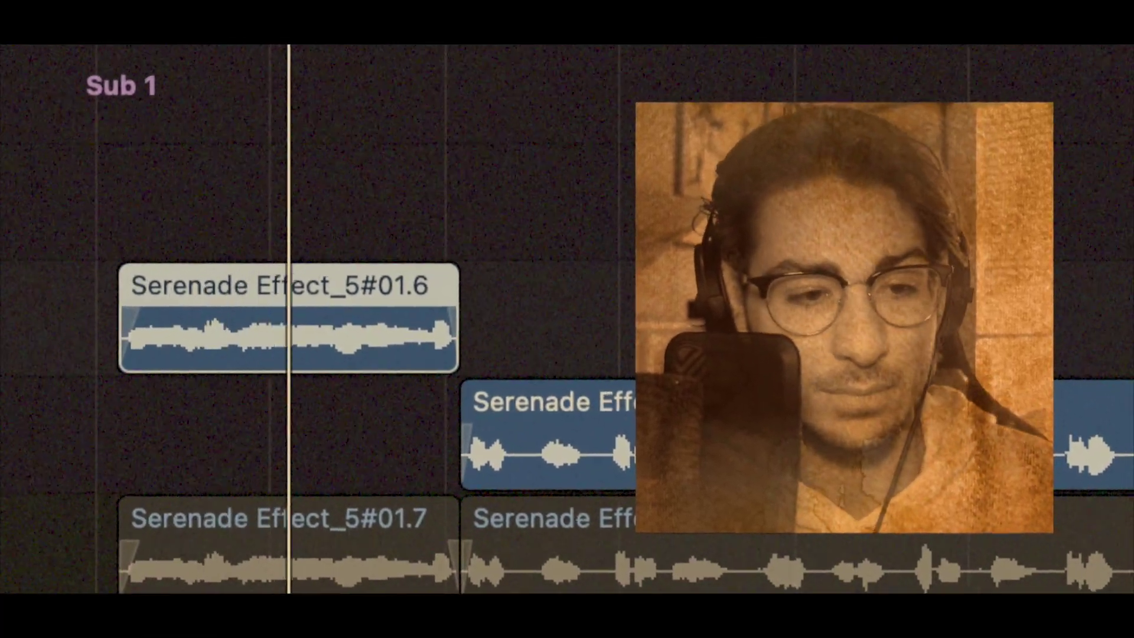
left_click_drag(243, 458, 280, 465)
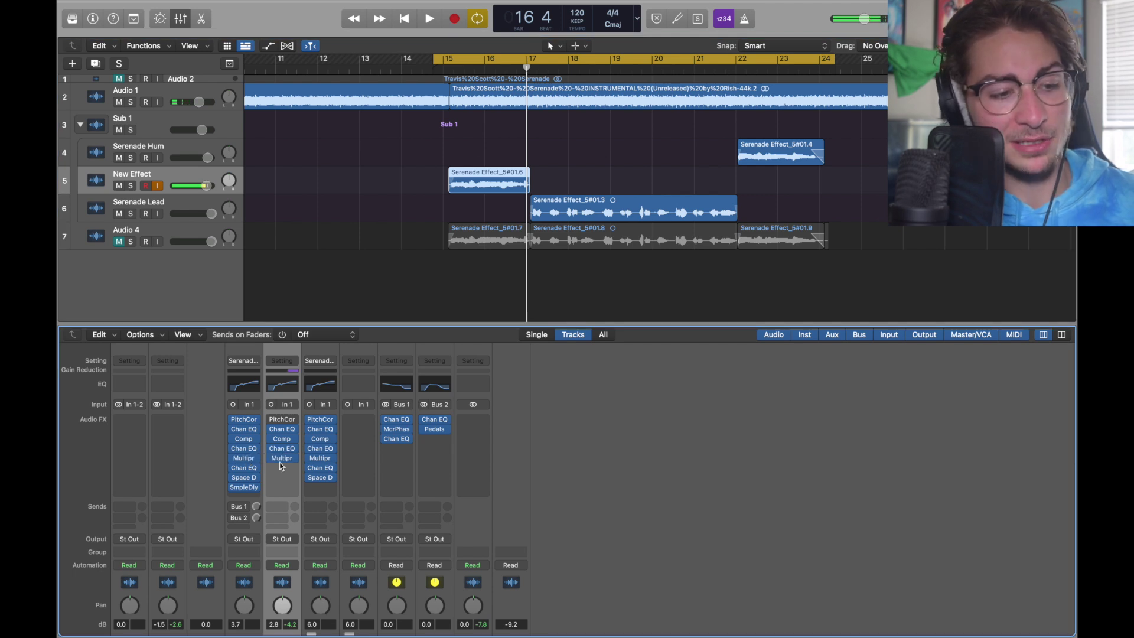
left_click(282, 459)
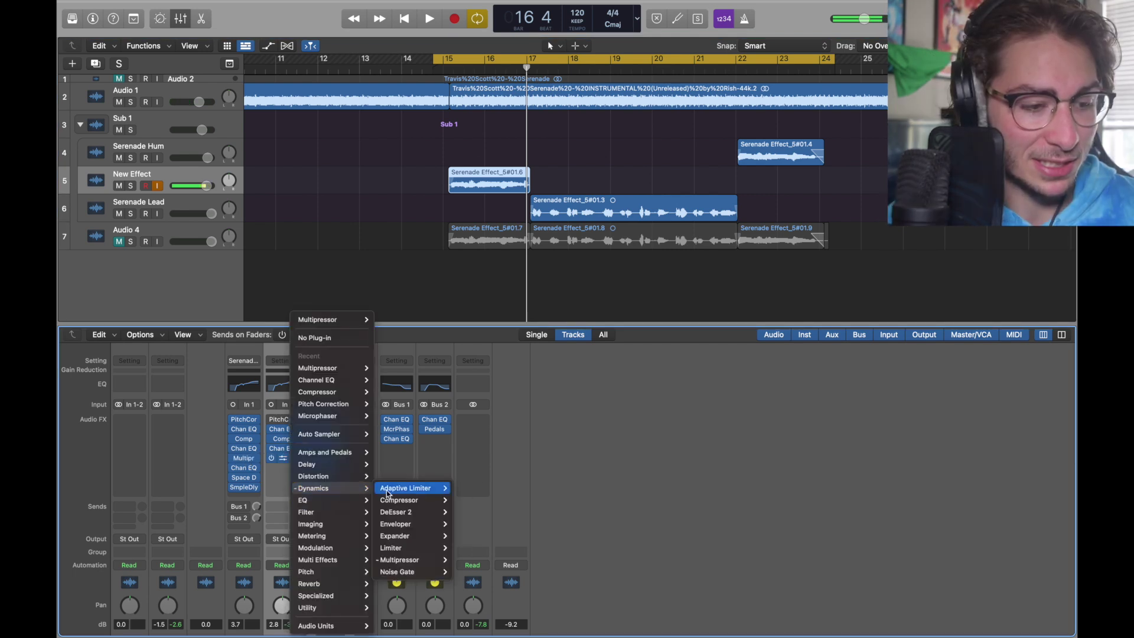
mouse_move(412, 560)
left_click(464, 560)
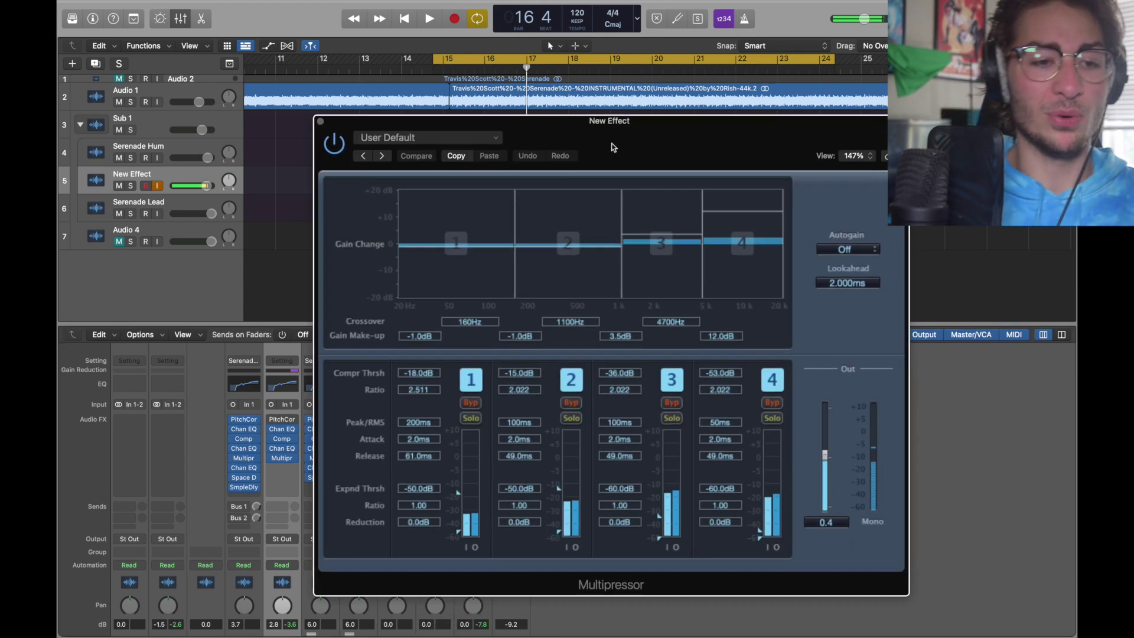
Step: Set New Effect's Multipressor output level to -0.4 dB and the band 4 compression threshold to -49.0 dB
left_click_drag(612, 147, 533, 109)
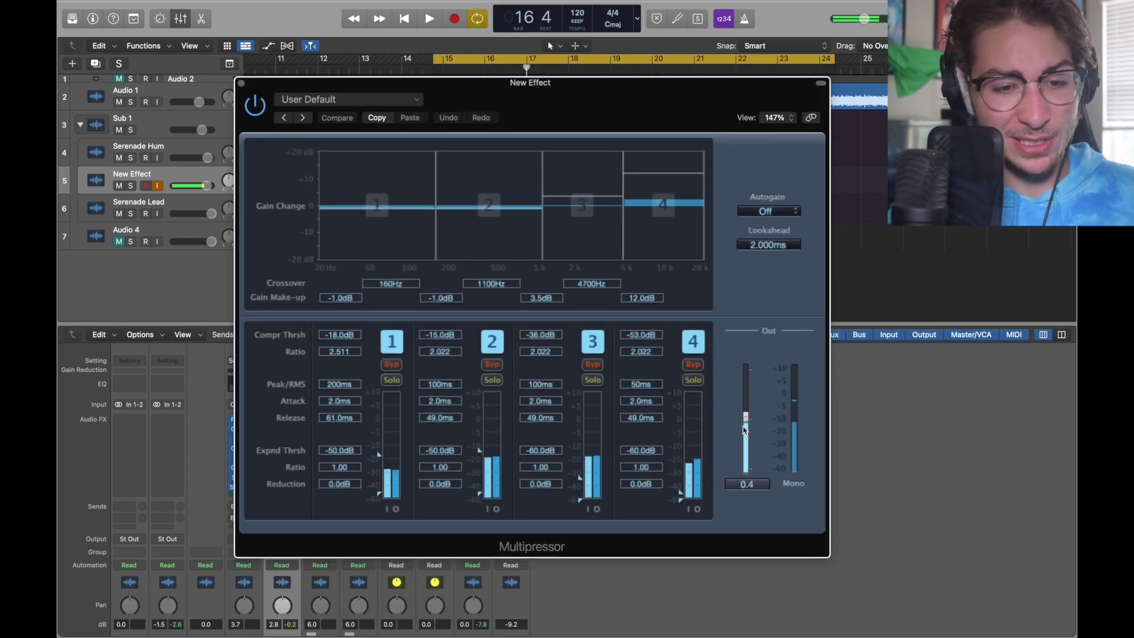
left_click_drag(746, 418, 747, 420)
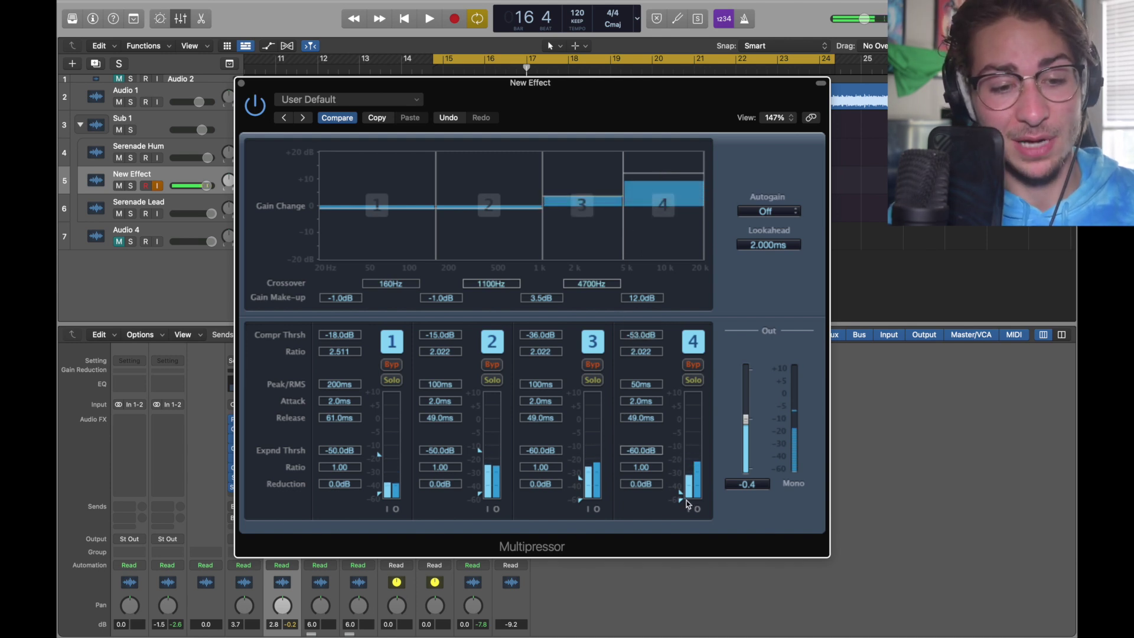
mouse_move(680, 496)
left_mouse_down()
mouse_move(682, 405)
mouse_move(696, 493)
left_mouse_up()
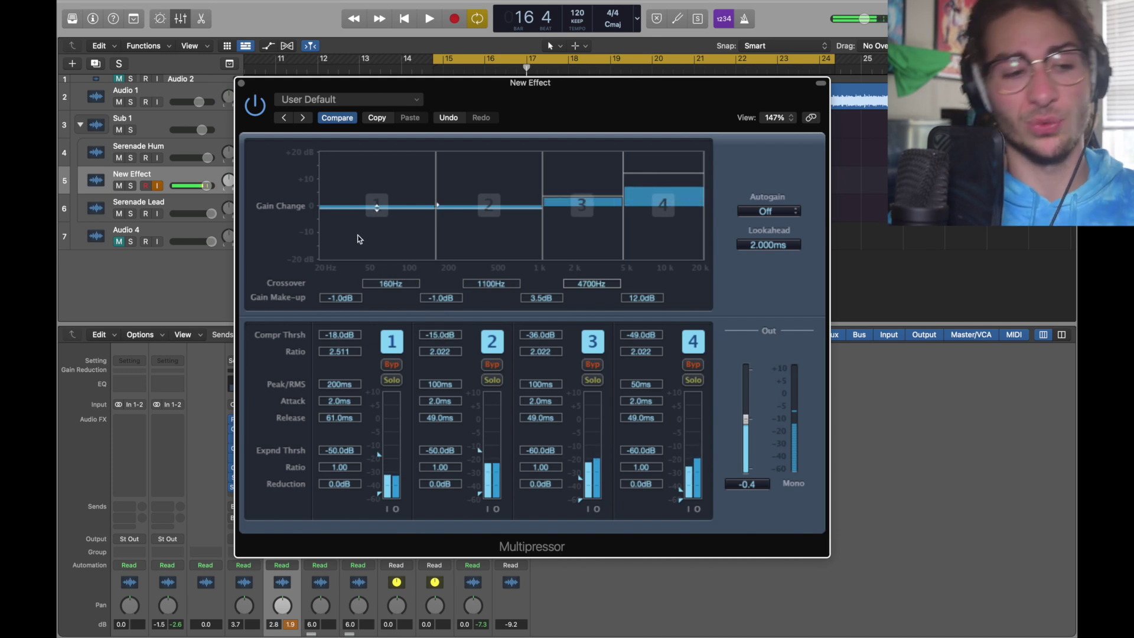
left_click(241, 84)
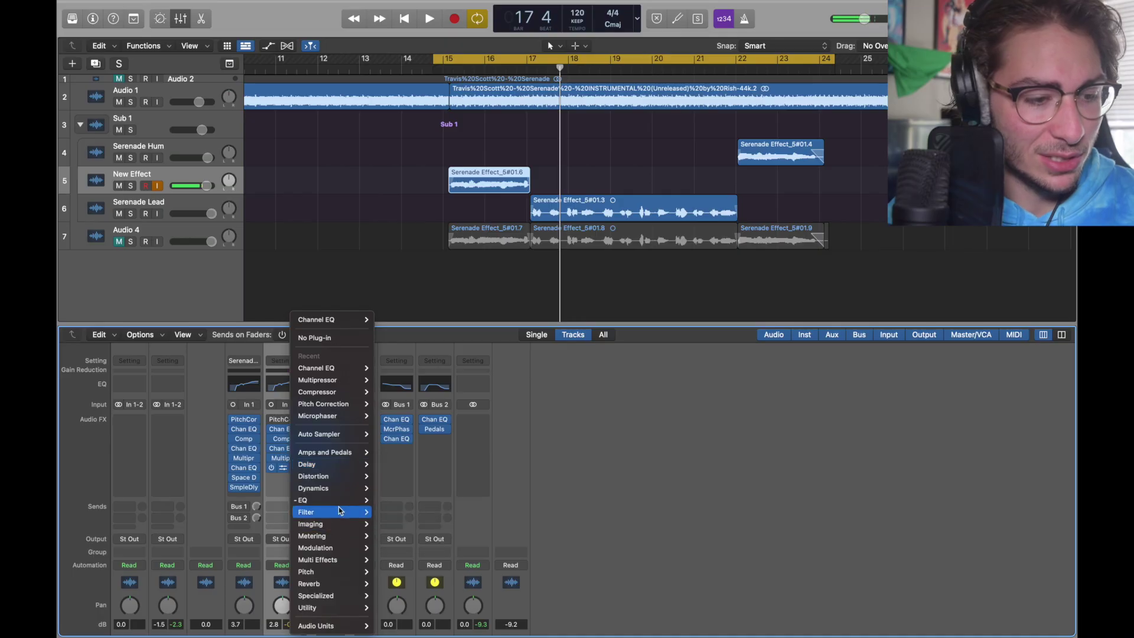
Step: Add a third Channel EQ below the Multipressor on New Effect and review its band settings
mouse_move(331, 500)
mouse_move(400, 500)
left_click(492, 503)
left_click_drag(735, 161, 660, 124)
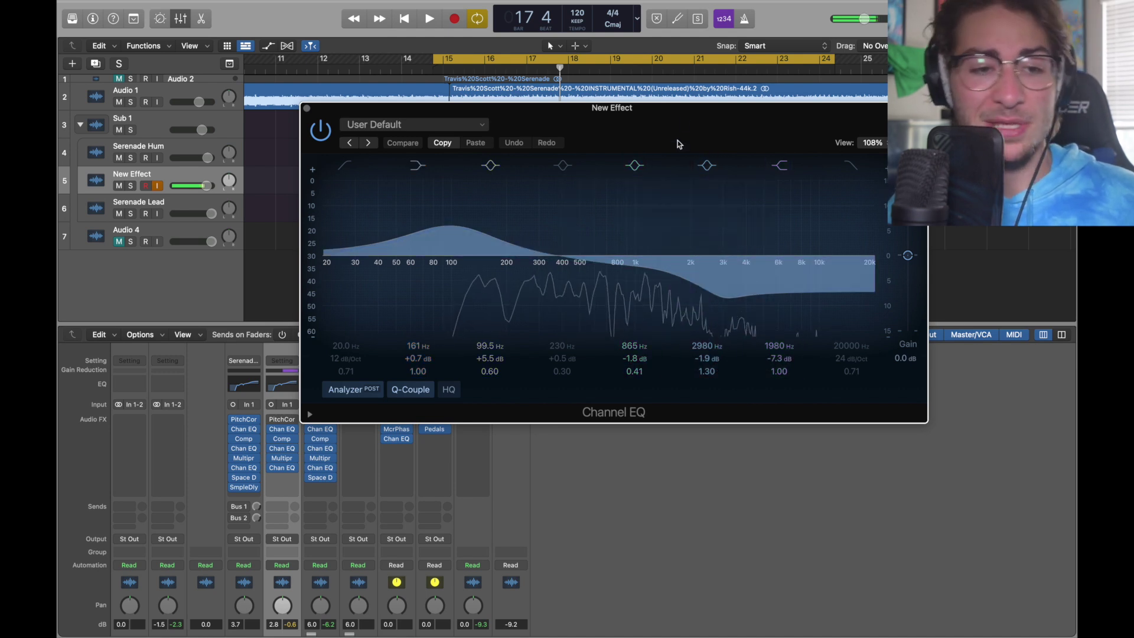
key("super+w")
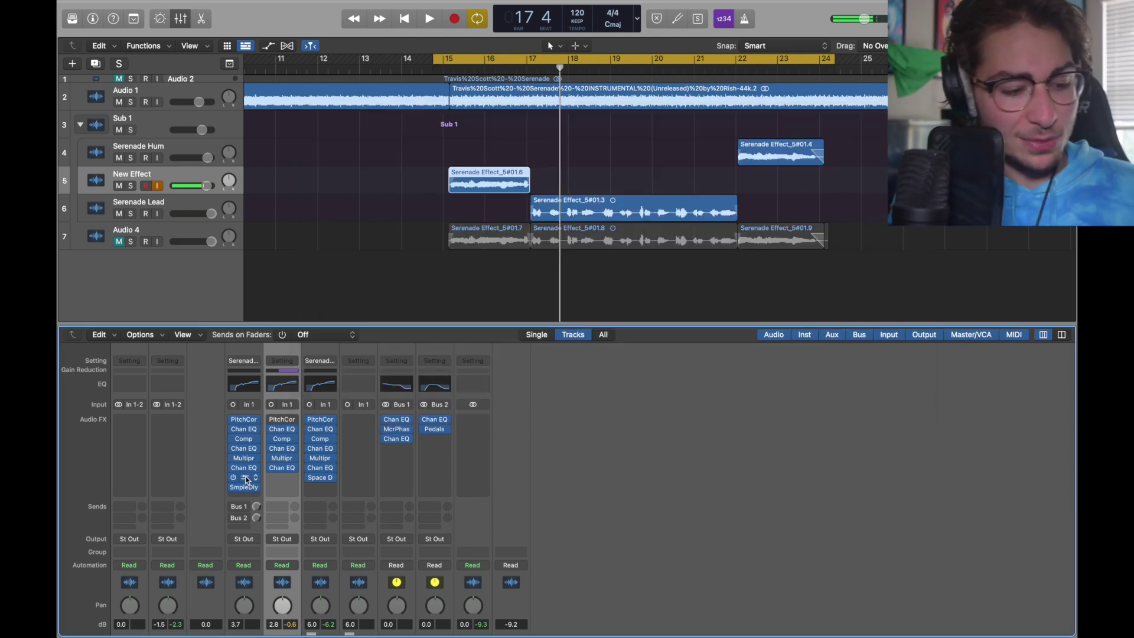
Step: Copy Serenade Hum's Space Designer to New Effect, choose the large-space plate reverb 04.4s Big Plate, and review its output EQ
left_click(247, 480)
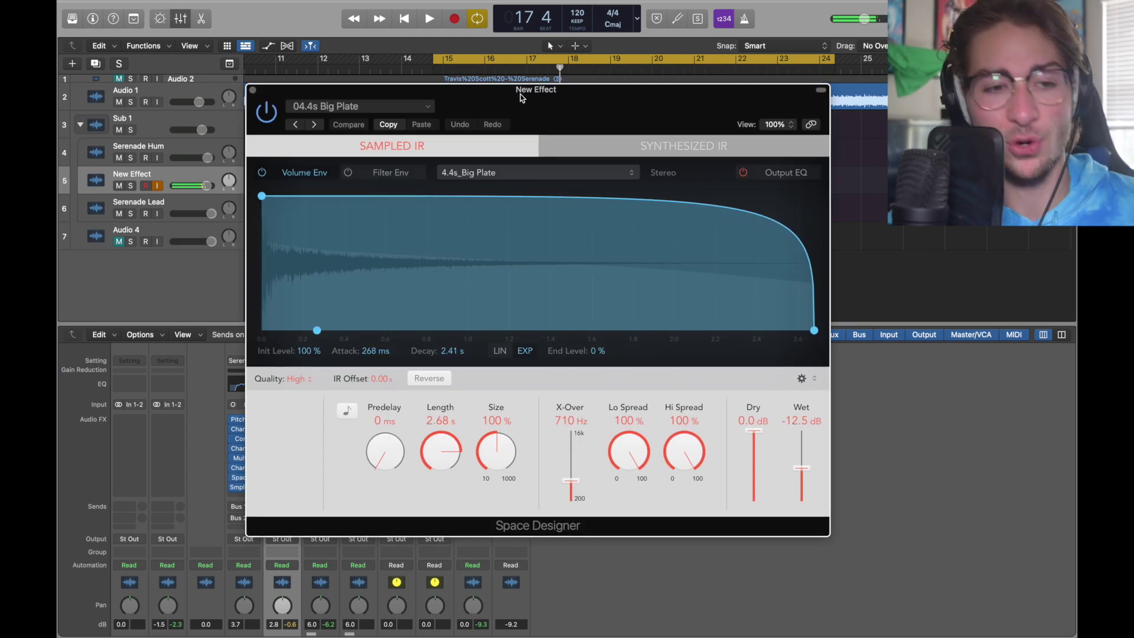
left_click(369, 107)
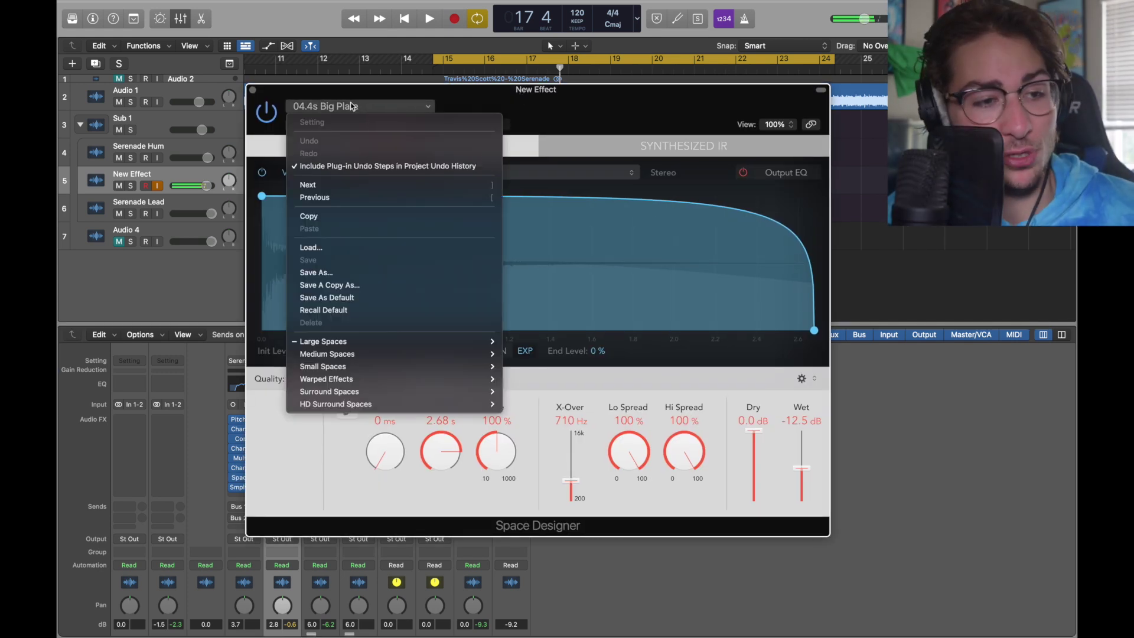
mouse_move(390, 341)
mouse_move(555, 365)
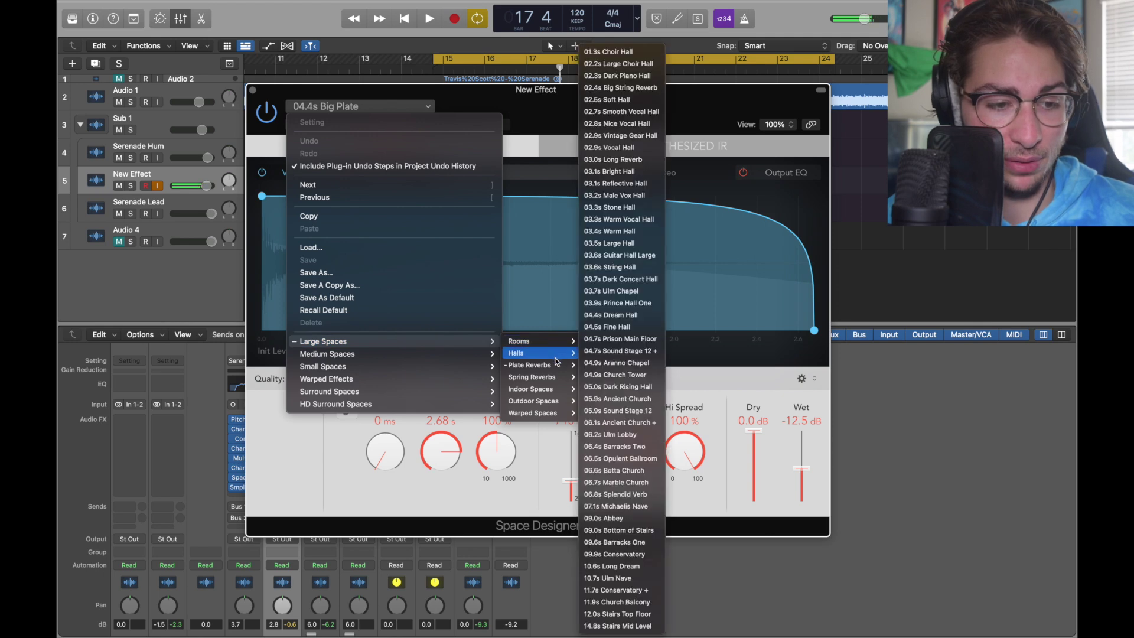
left_click(638, 489)
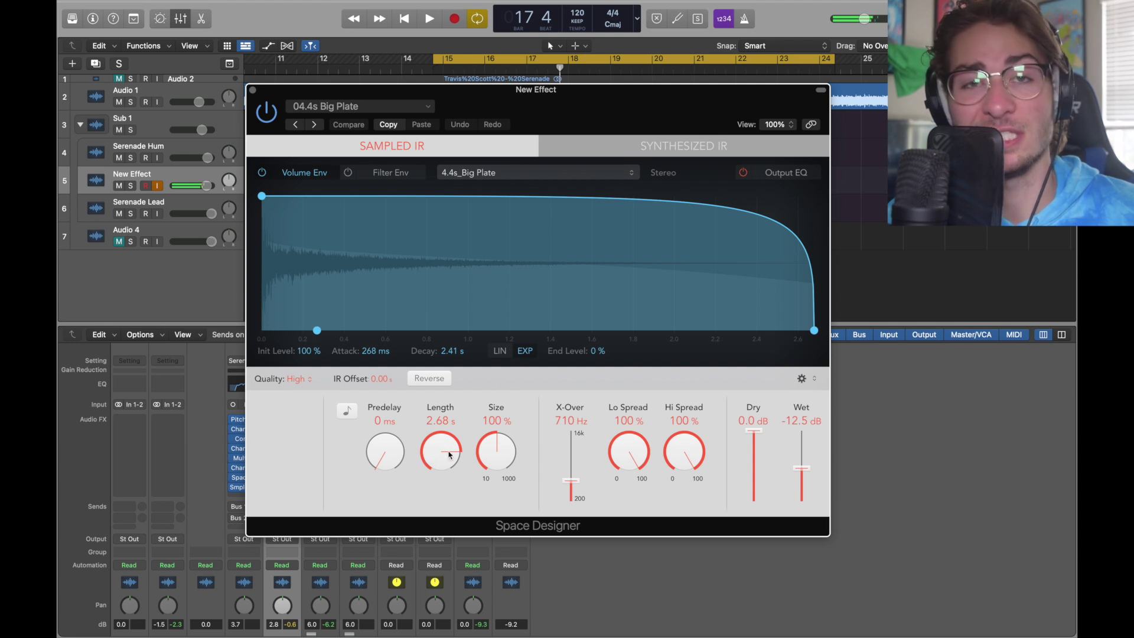
left_click(785, 172)
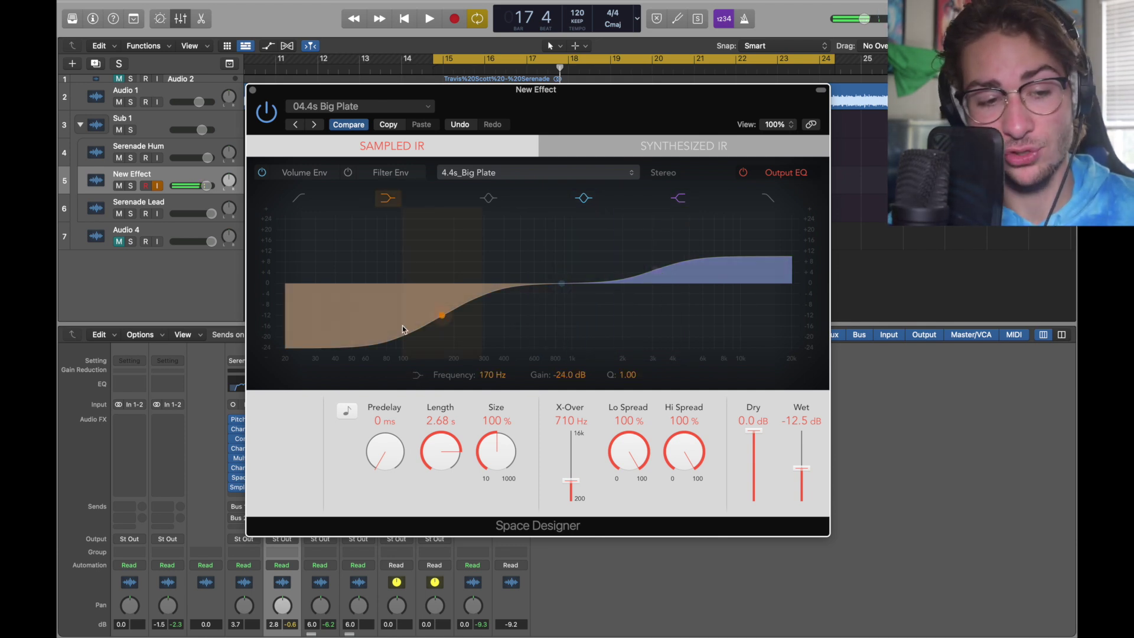
left_click(253, 91)
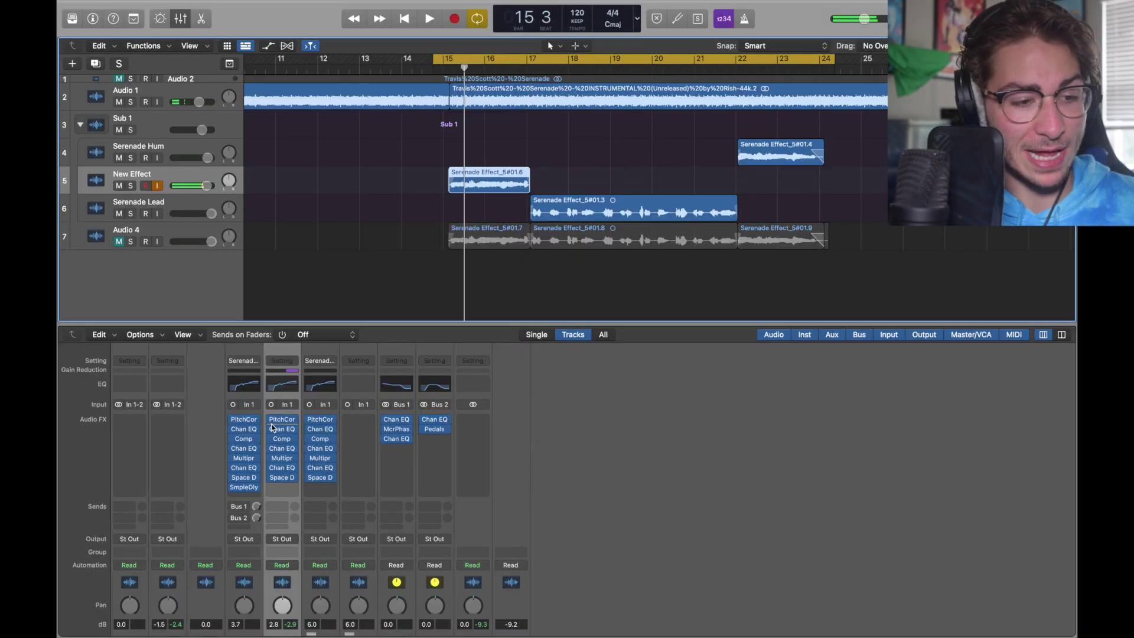
Step: Add a Sample Delay below the Space Designer on New Effect
left_click(289, 487)
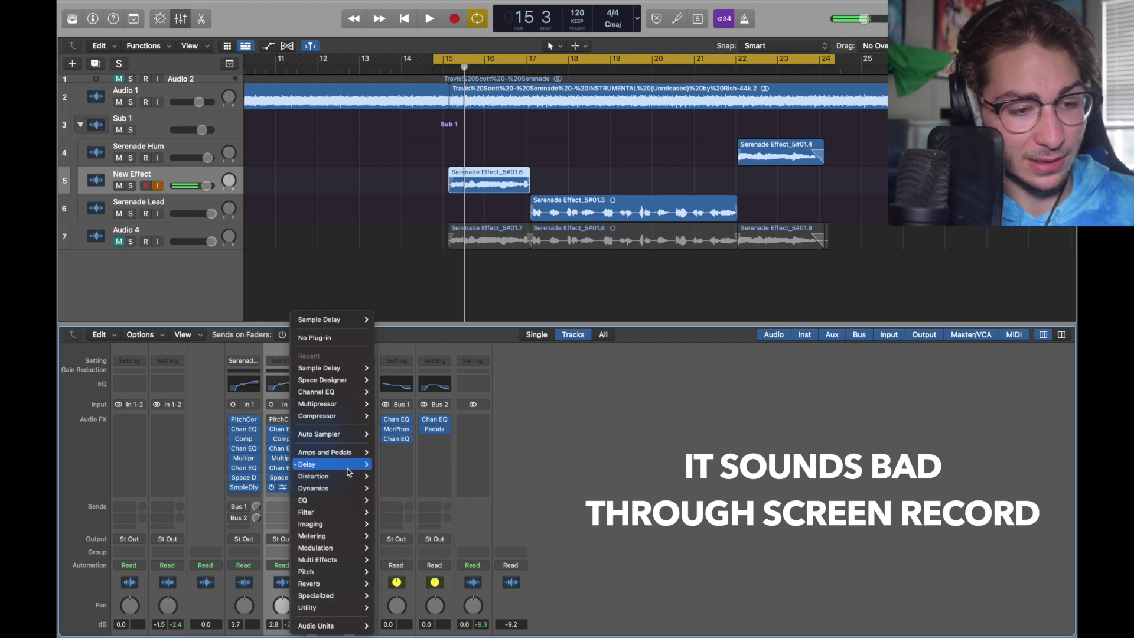
mouse_move(325, 464)
mouse_move(408, 488)
left_click(482, 488)
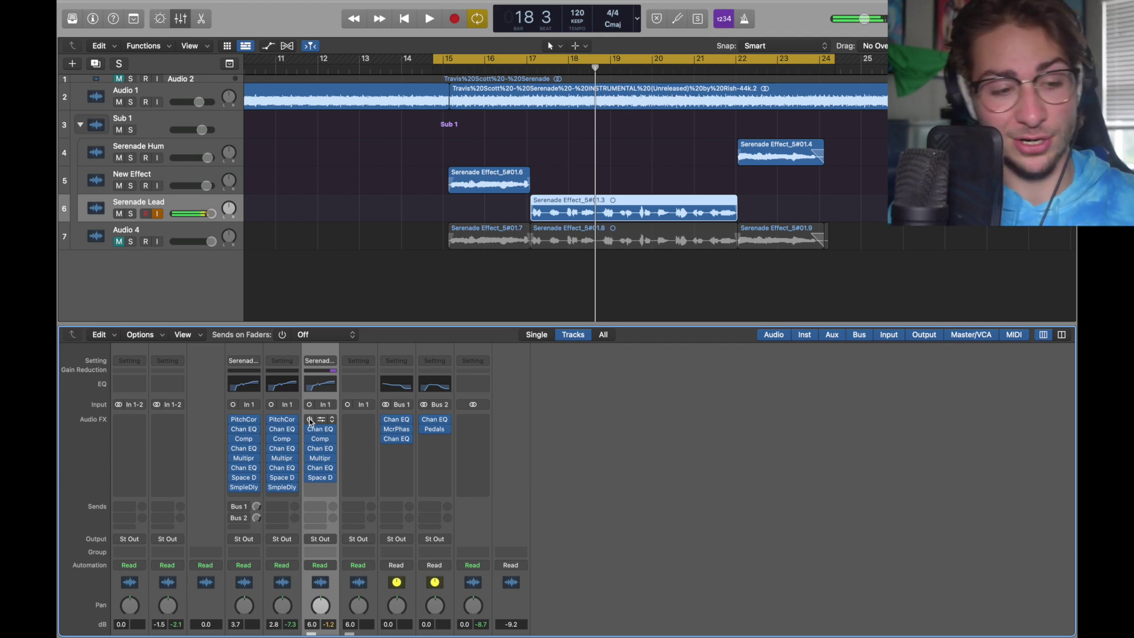
Step: Create a New Lead track below Serenade Lead and move Serenade Lead's Pitch Correction to its first effect slot
left_click(193, 7)
left_click(208, 37)
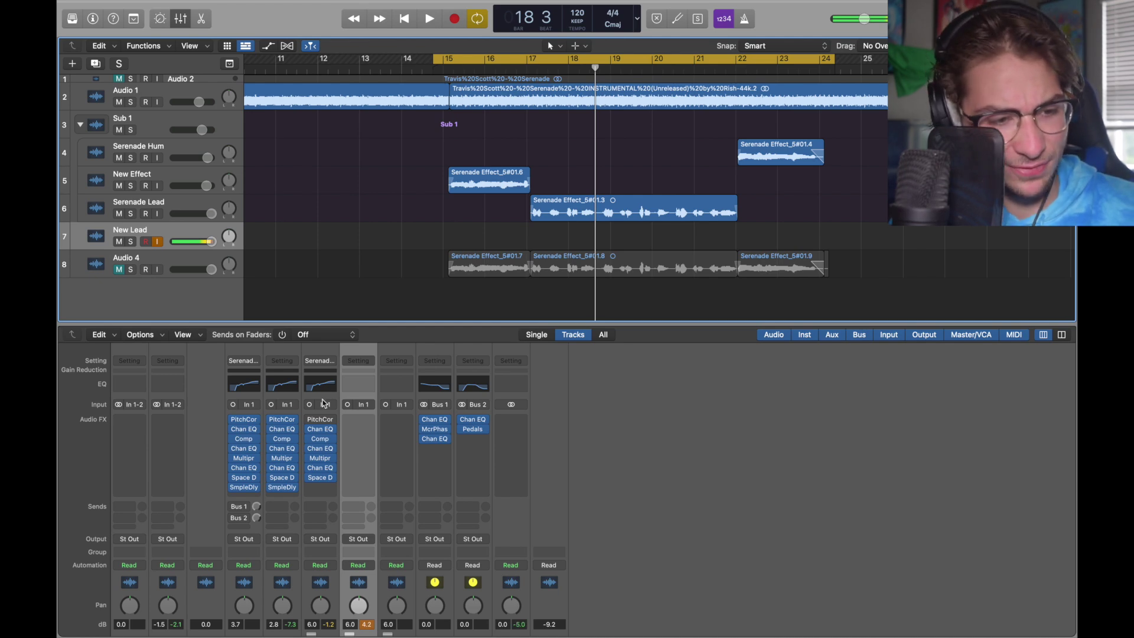
left_click_drag(320, 424, 359, 423)
Step: Move Serenade Lead's Compressor and first two Channel EQs to New Lead, comparing their settings with New Effect's matching plug-ins
key("v")
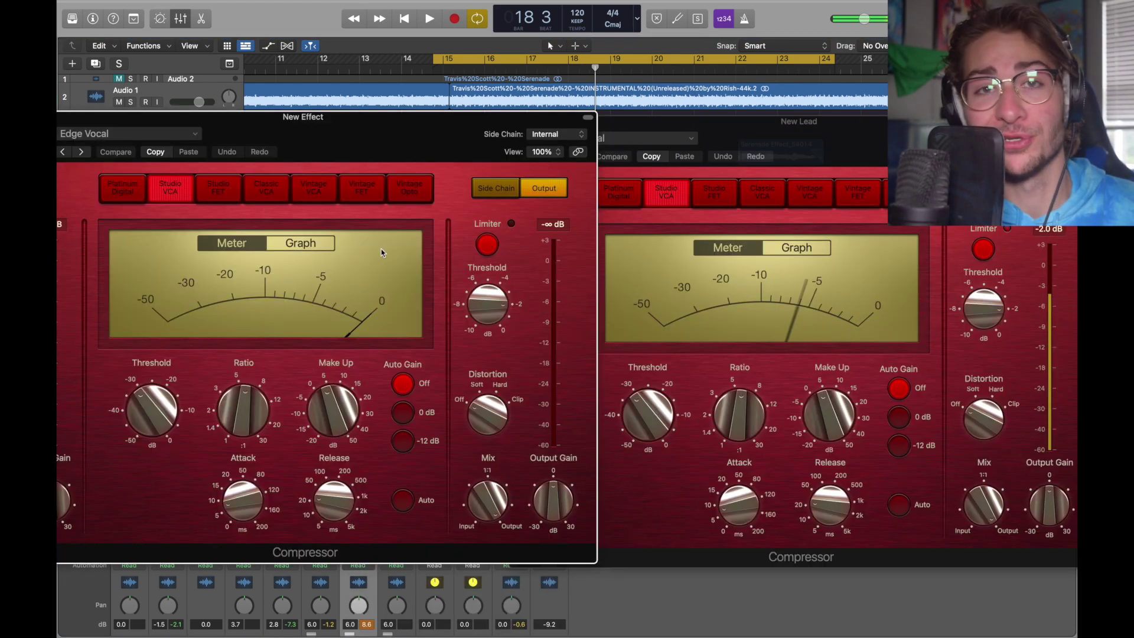
key("v")
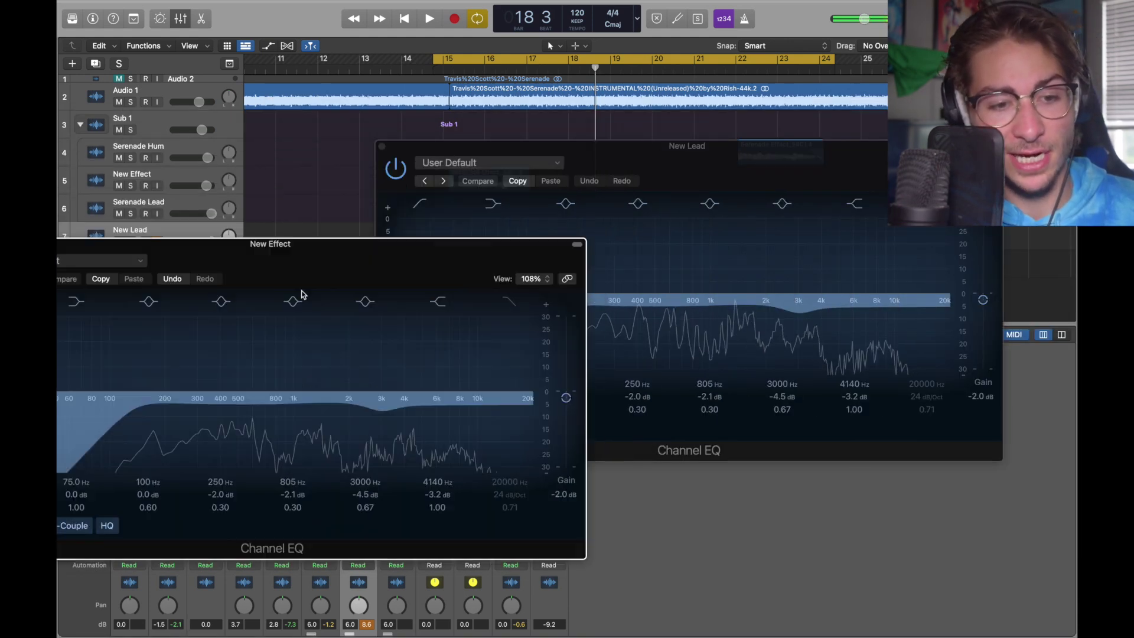
key("v")
Step: Move Serenade Lead's Multipressor and last Channel EQ to New Lead, comparing the Multipressor with the one on New Effect
left_click_drag(320, 458, 358, 458)
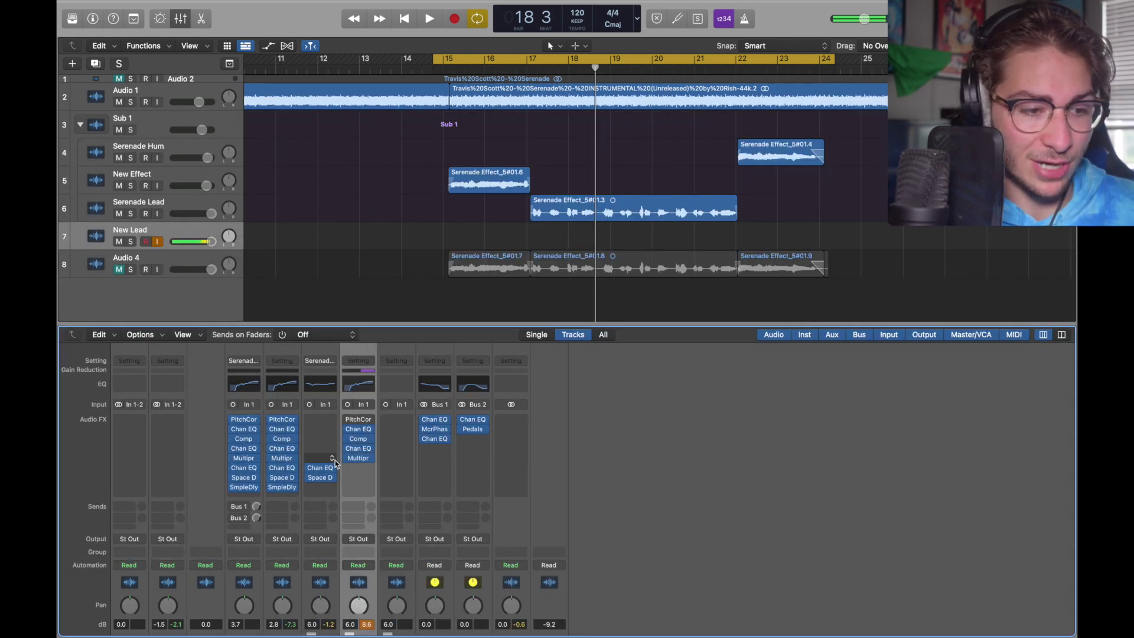
left_click(286, 460)
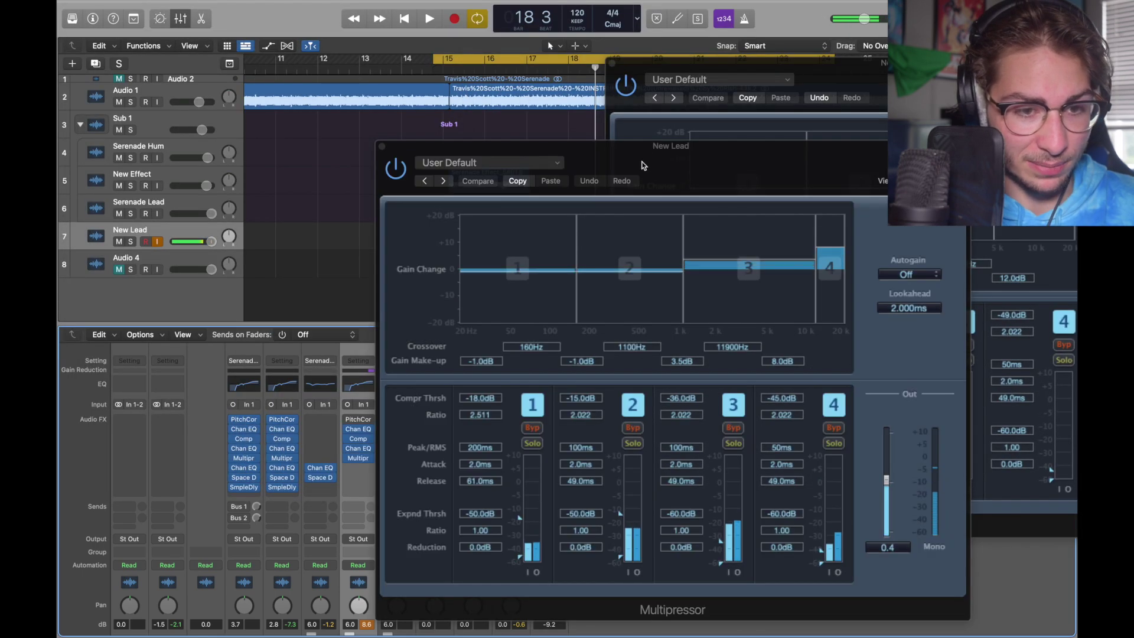
left_click_drag(643, 165, 376, 117)
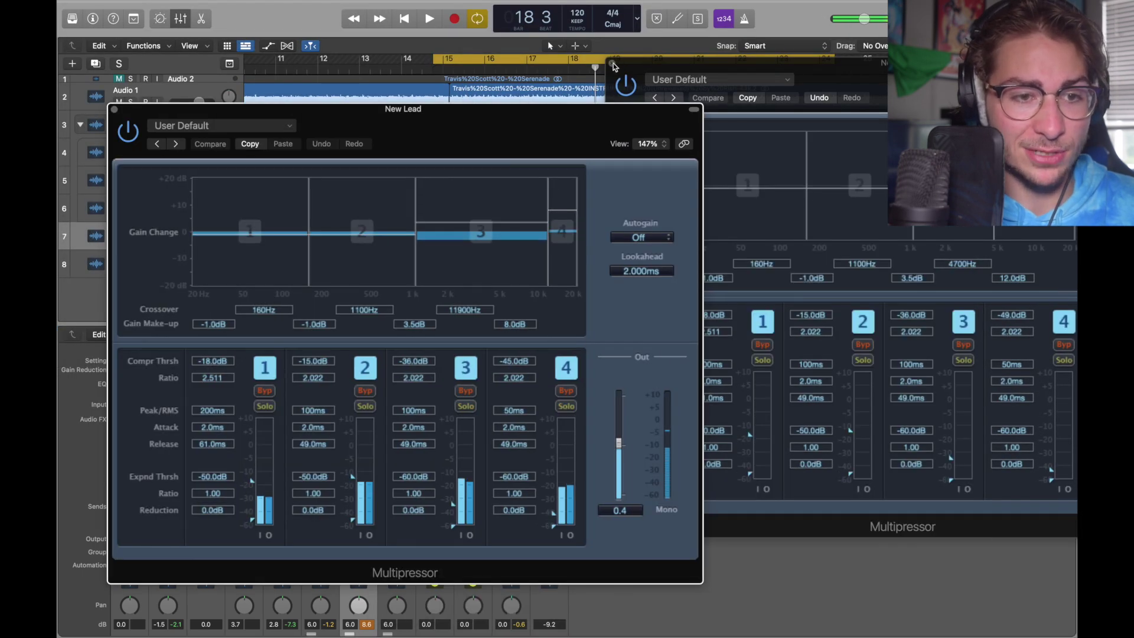
left_click_drag(549, 139, 737, 83)
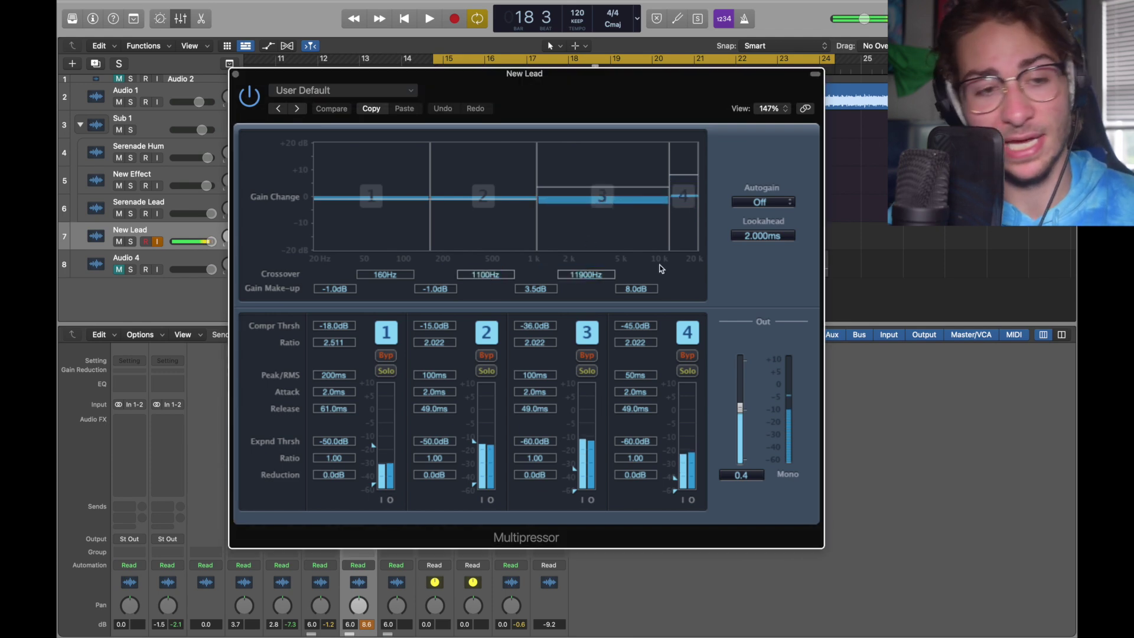
key("e")
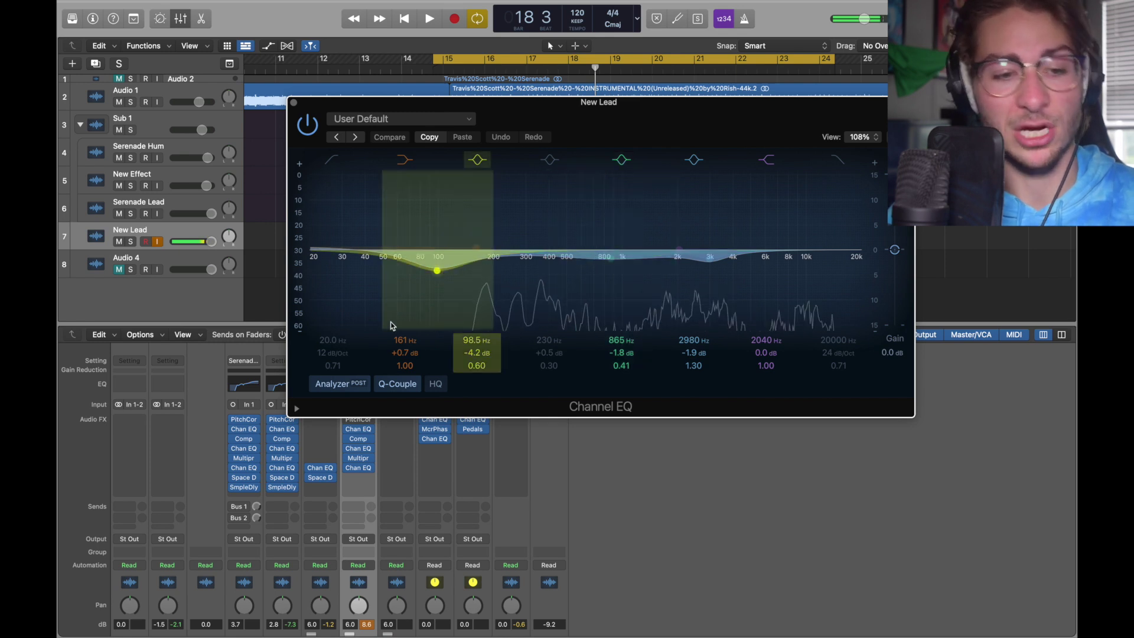
key("v")
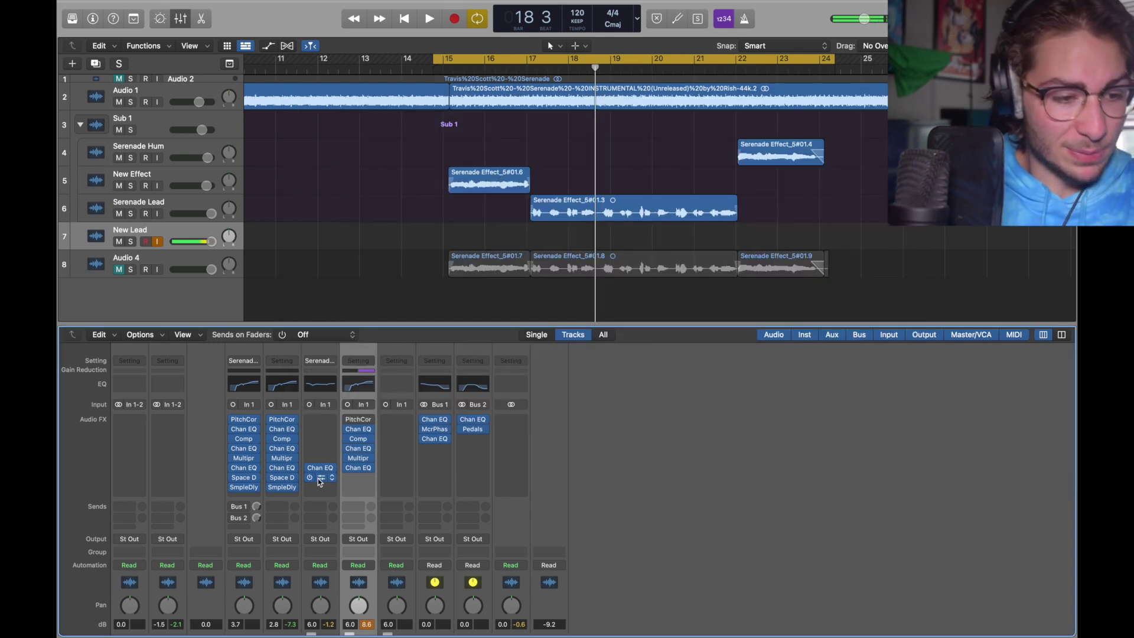
Step: Move Serenade Lead's Space Designer below New Lead's last Channel EQ and review its output EQ shelf bands
left_click_drag(319, 482, 358, 477)
left_click(358, 477)
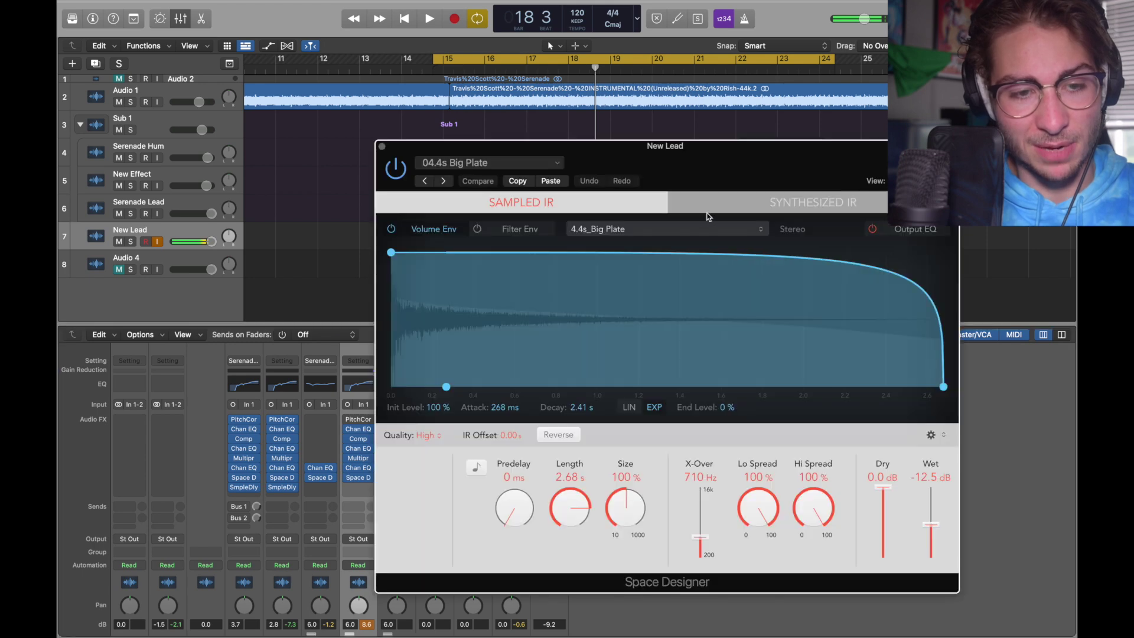
left_click_drag(762, 164, 597, 109)
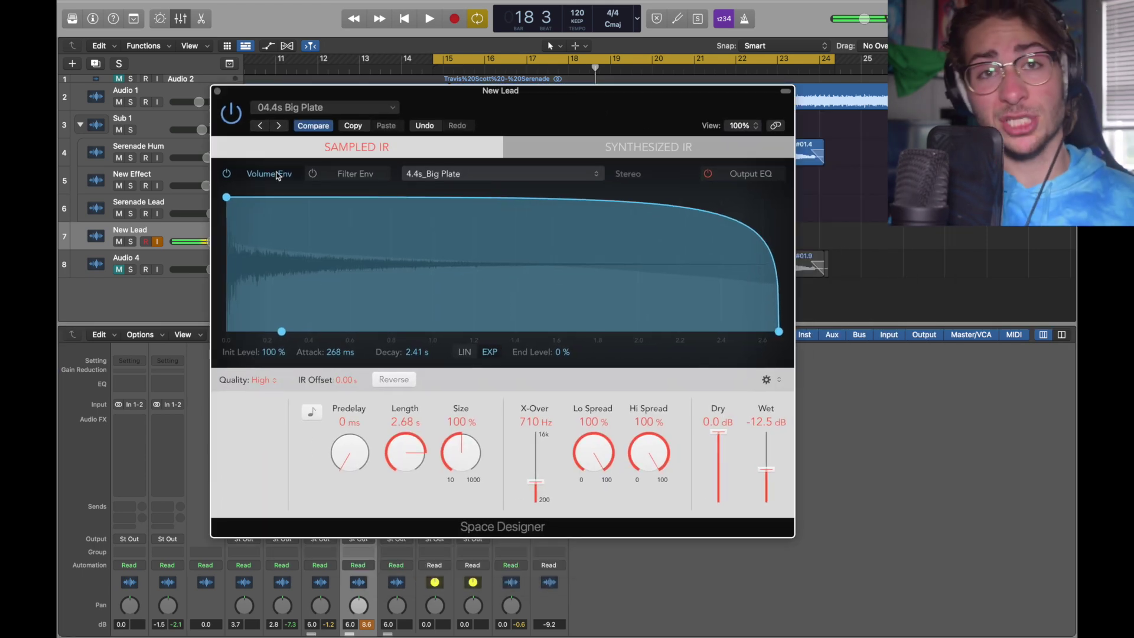
left_click(750, 174)
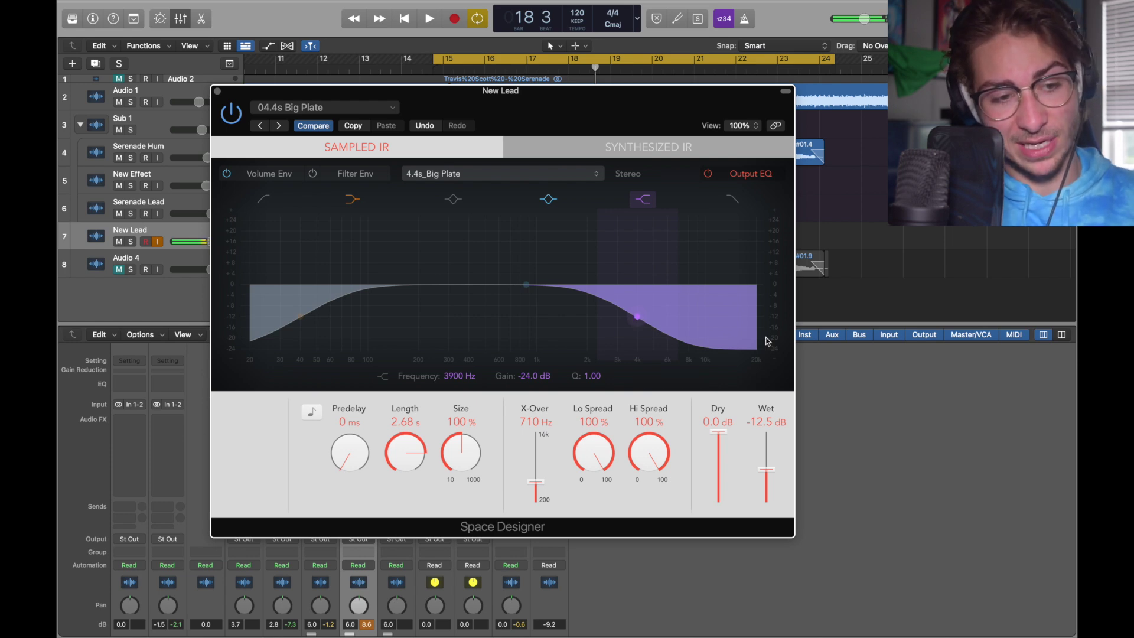
double_click(301, 315)
left_click(217, 90)
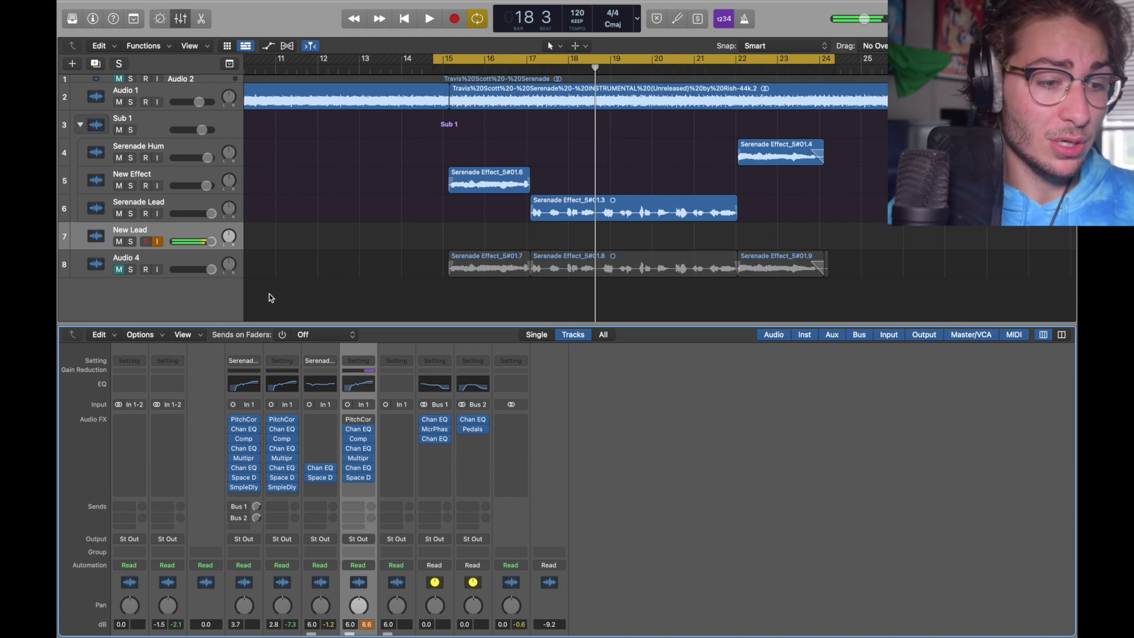
Step: Move the Serenade Effect_5#01.3 region from the Serenade Lead track onto the New Lead track
left_click_drag(571, 208, 570, 235)
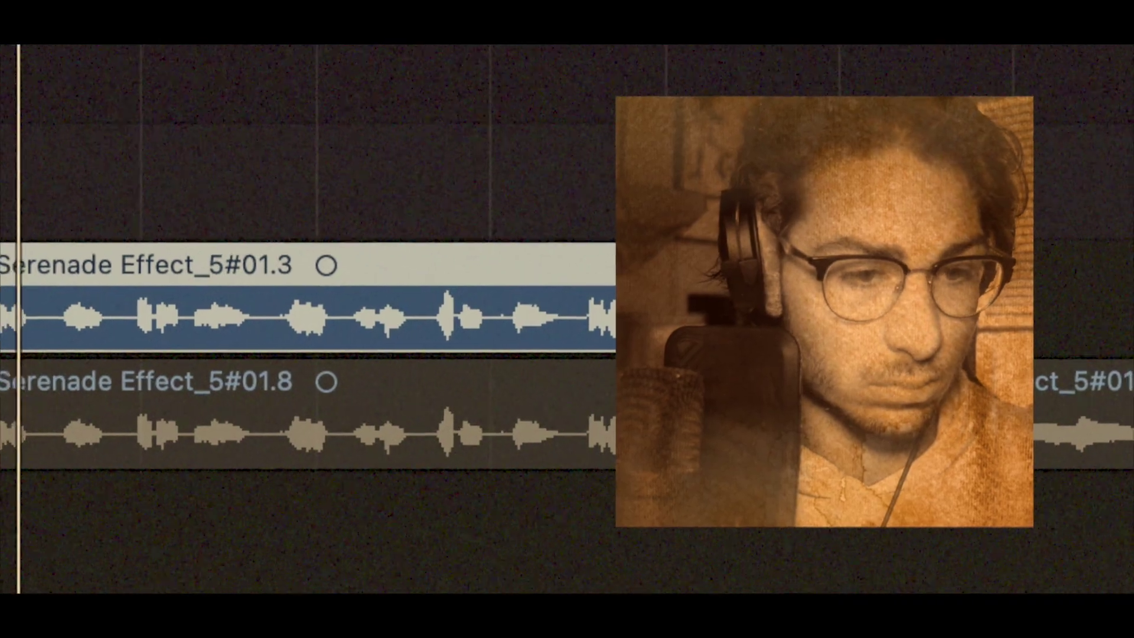